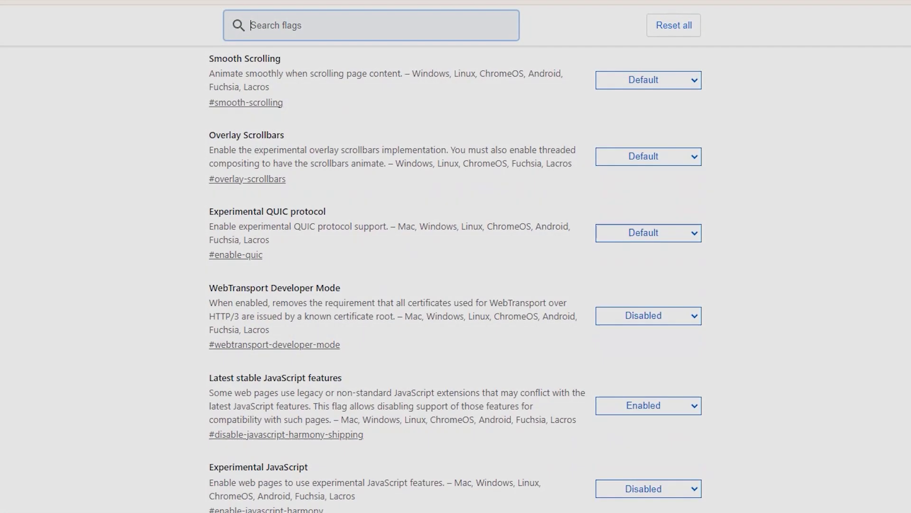
# Step: Go to chrome://flags from the new tab search box and scroll down through the experiments list
pyautogui.scroll(-10, 456, 285)
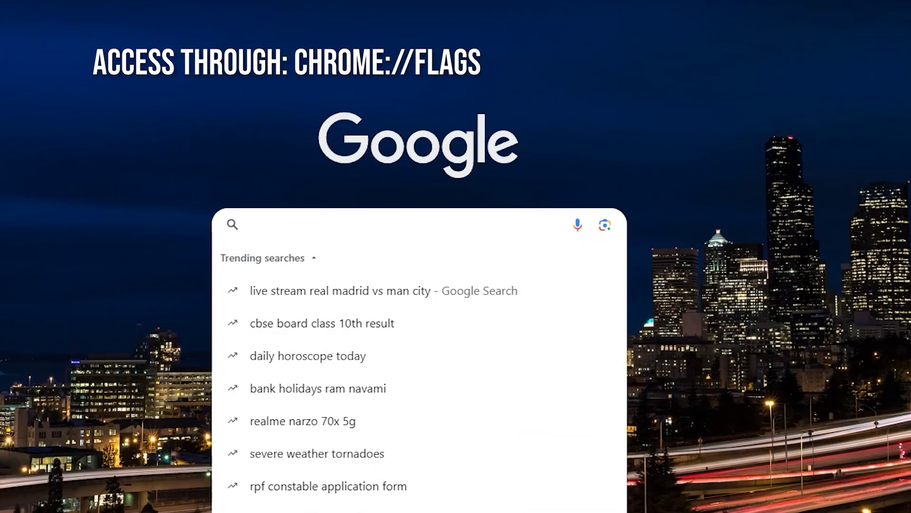
pyautogui.write('chrome')
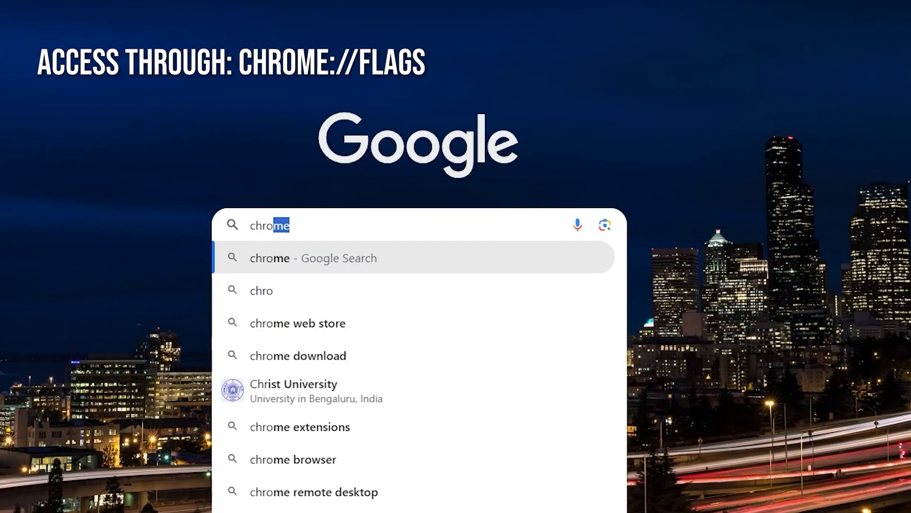
pyautogui.write('://flags')
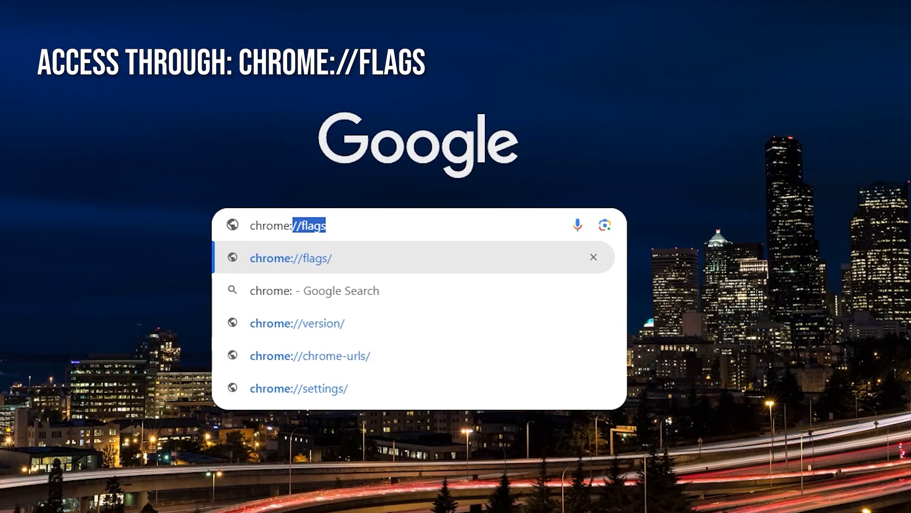
pyautogui.press('Return')
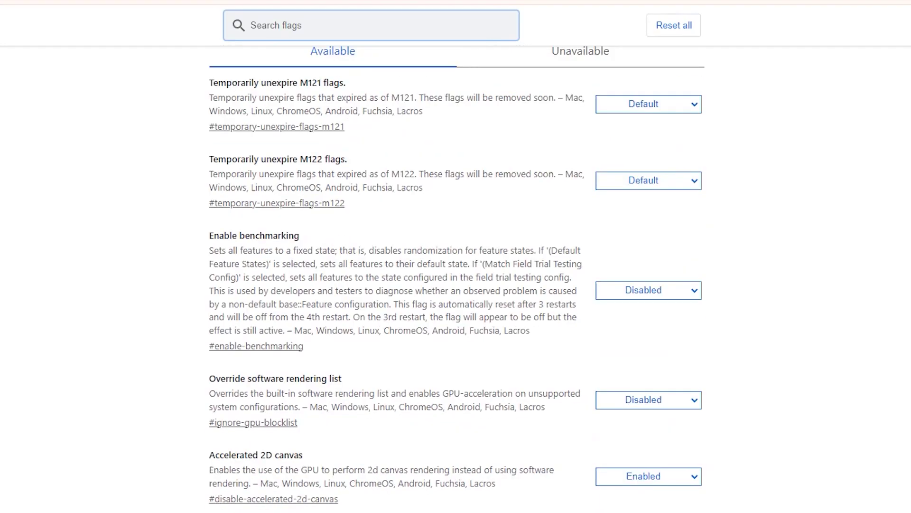
pyautogui.scroll(-15, 455, 275)
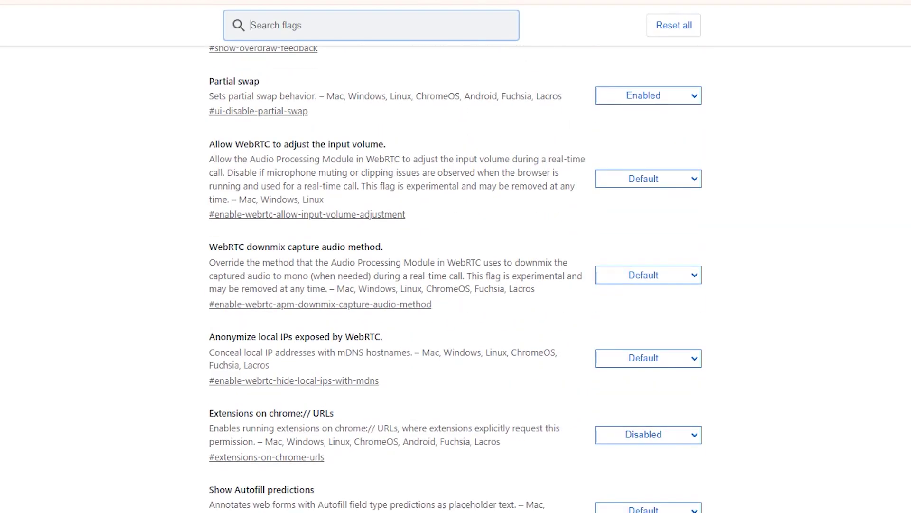
pyautogui.scroll(-20, 456, 276)
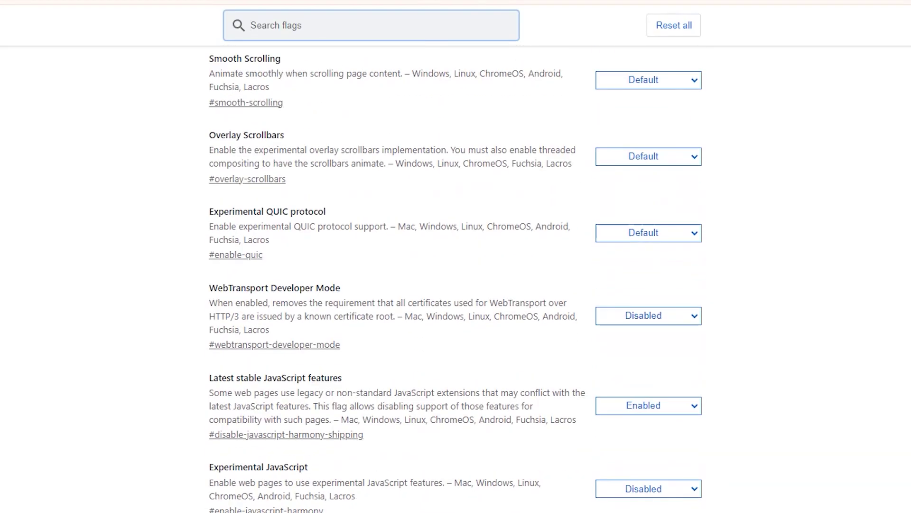
pyautogui.scroll(-5, 456, 276)
pyautogui.scroll(-5, 456, 276)
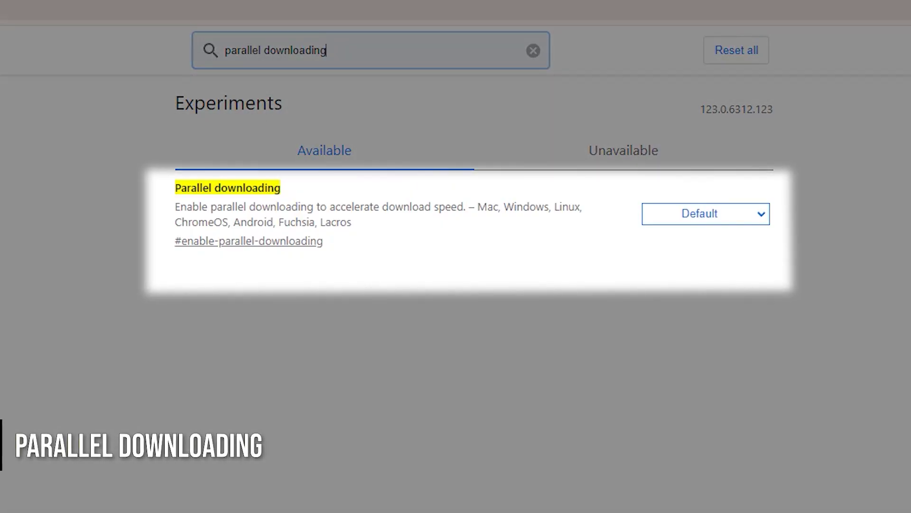
# Step: Highlight the Parallel downloading description and switch that flag to Enabled
pyautogui.moveTo(175, 206); pyautogui.dragTo(193, 206)
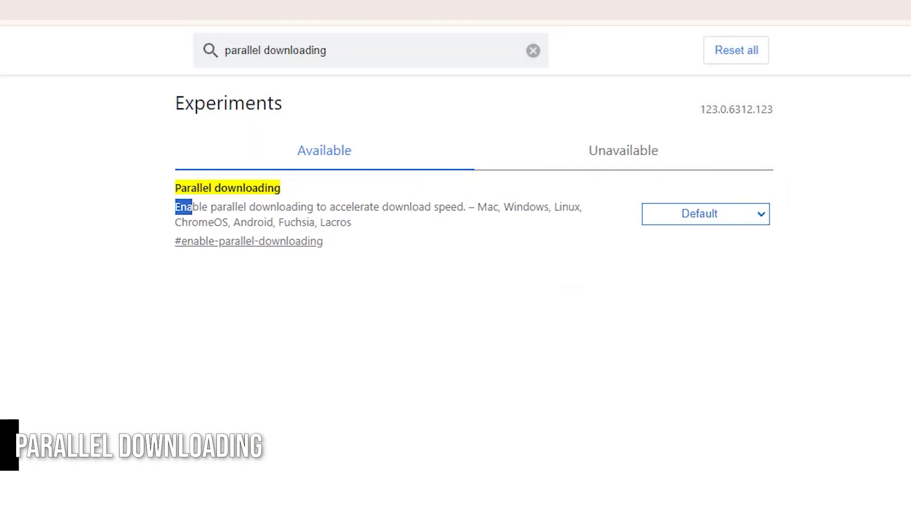
pyautogui.moveTo(326, 207); pyautogui.dragTo(340, 223)
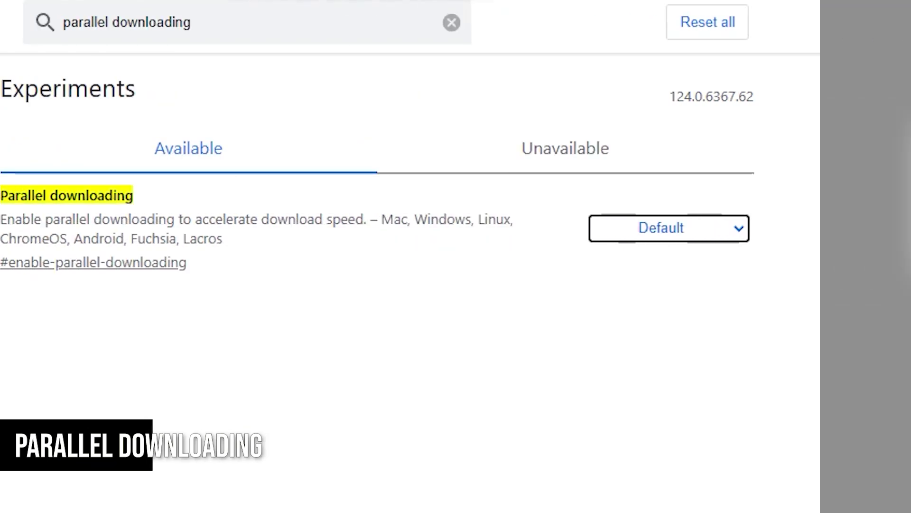
pyautogui.press('Down')
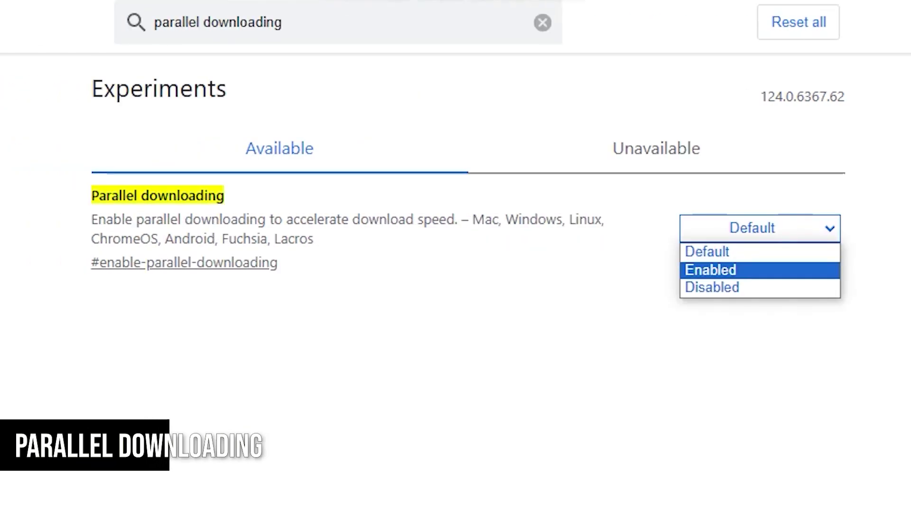
pyautogui.press('Return')
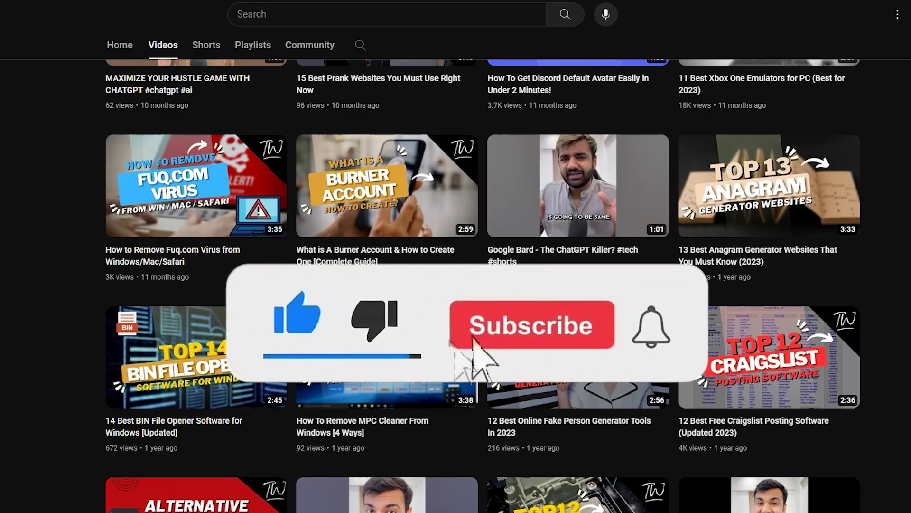
pyautogui.scroll(15, 483, 285)
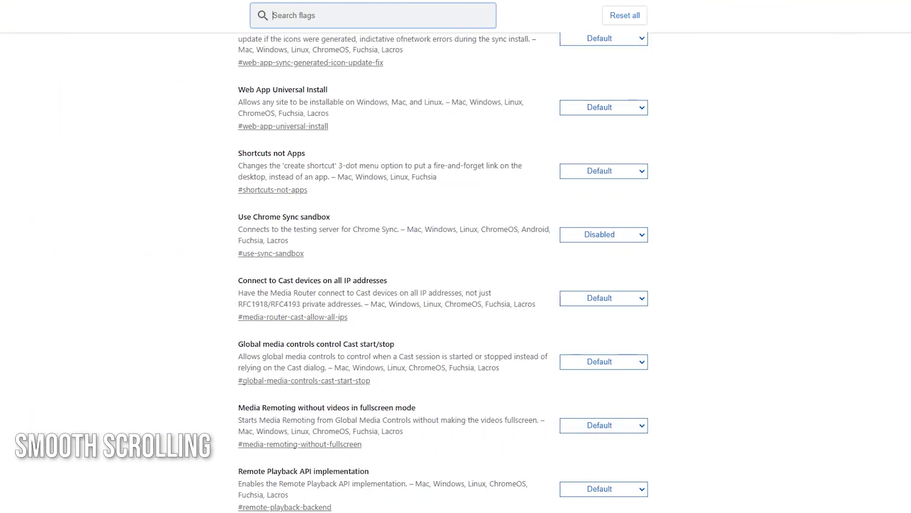
# Step: Set the Smooth Scrolling flag to Disabled
pyautogui.scroll(5, 441, 257)
pyautogui.scroll(15, 442, 257)
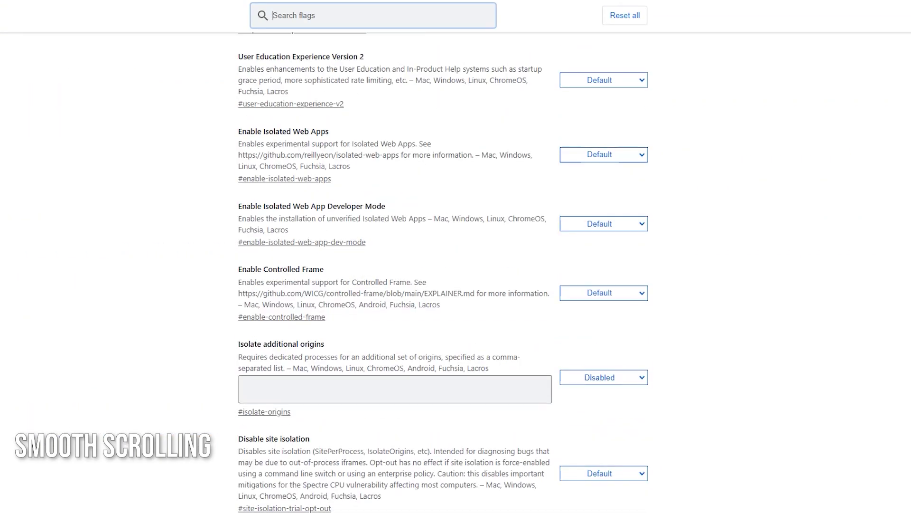
pyautogui.scroll(15, 441, 256)
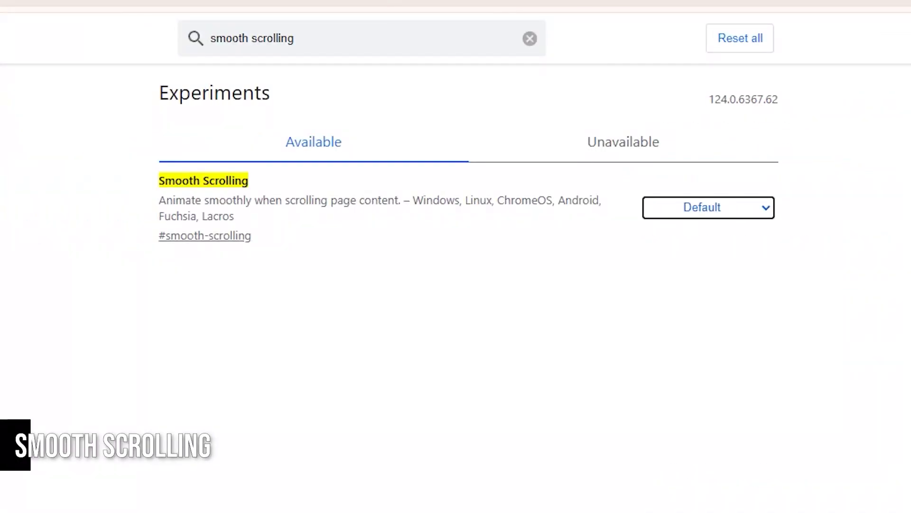
pyautogui.press('space')
pyautogui.press('Down')
pyautogui.press('Down')
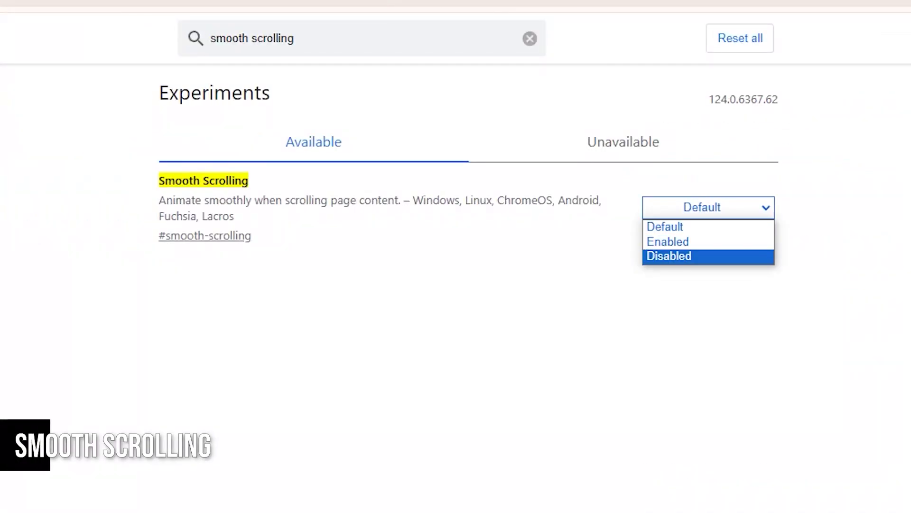
pyautogui.press('Return')
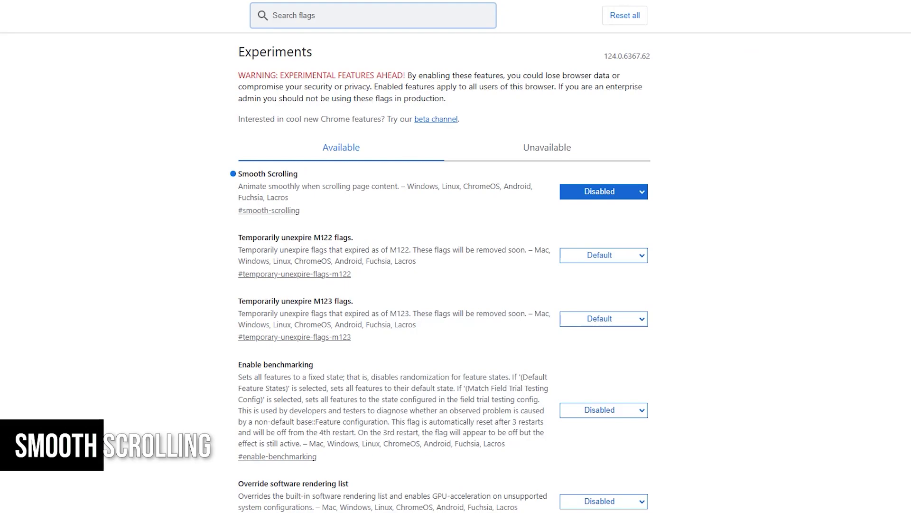
# Step: Scroll down the flags list to see scrolling without animation
pyautogui.scroll(-15, 455, 266)
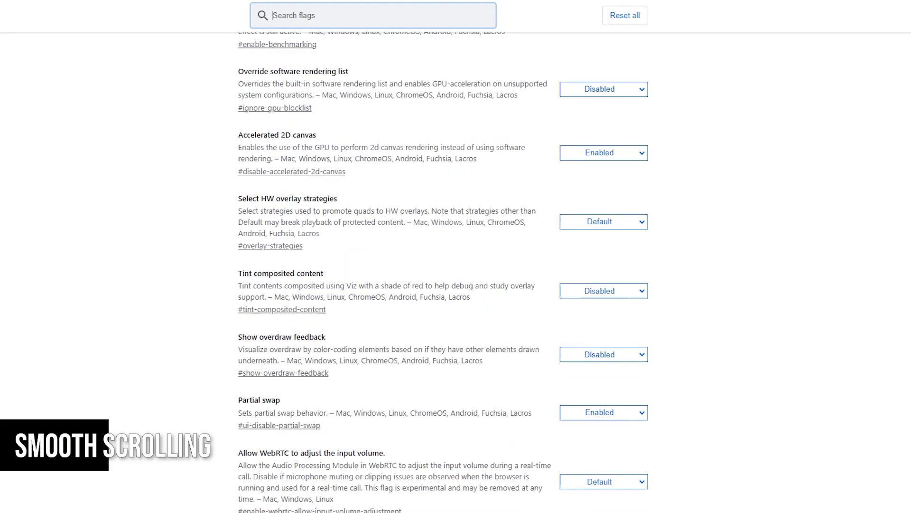
pyautogui.scroll(-15, 456, 266)
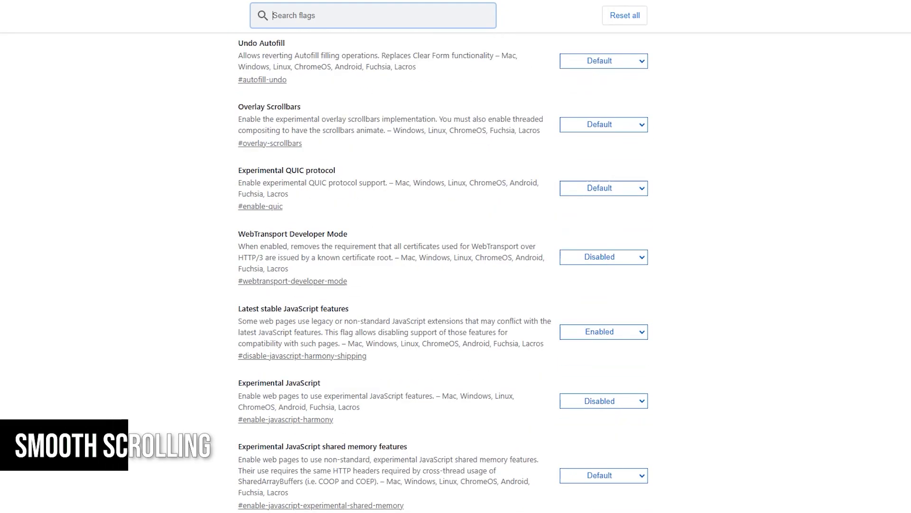
pyautogui.scroll(-20, 456, 265)
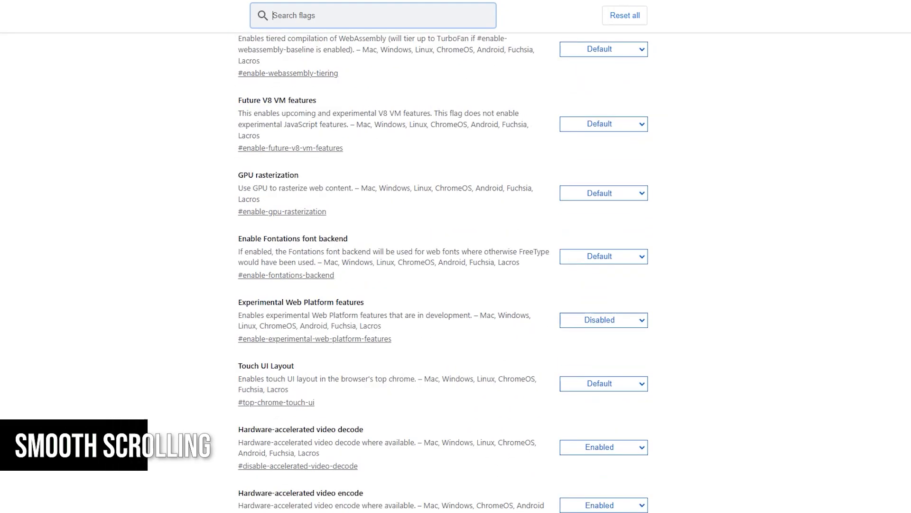
pyautogui.scroll(-12, 456, 265)
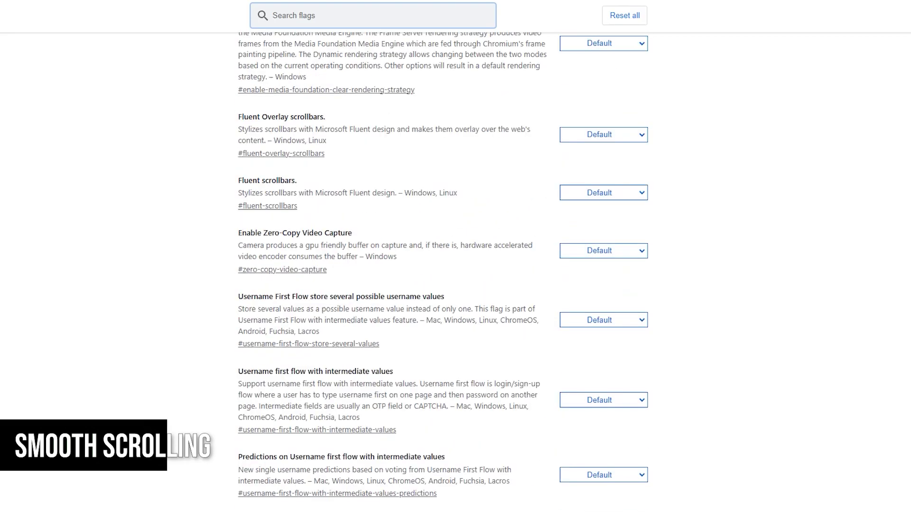
pyautogui.scroll(-9, 456, 266)
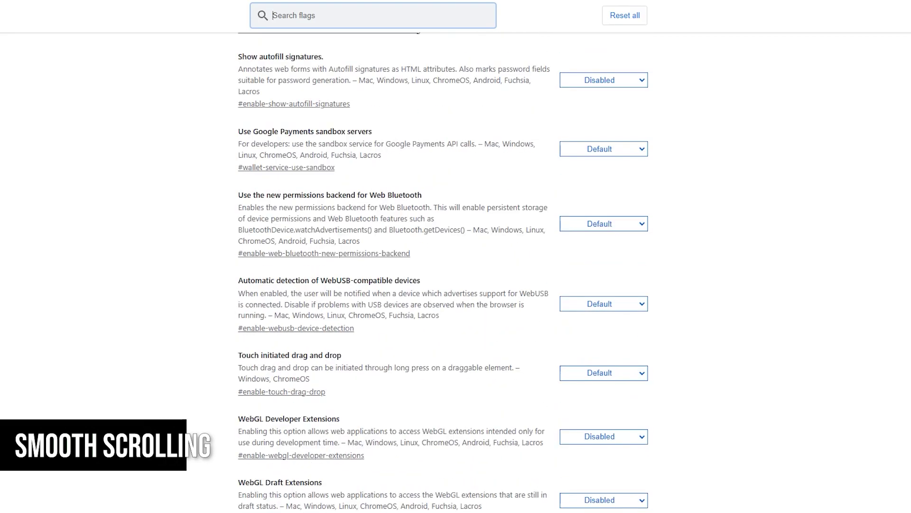
pyautogui.scroll(-5, 456, 266)
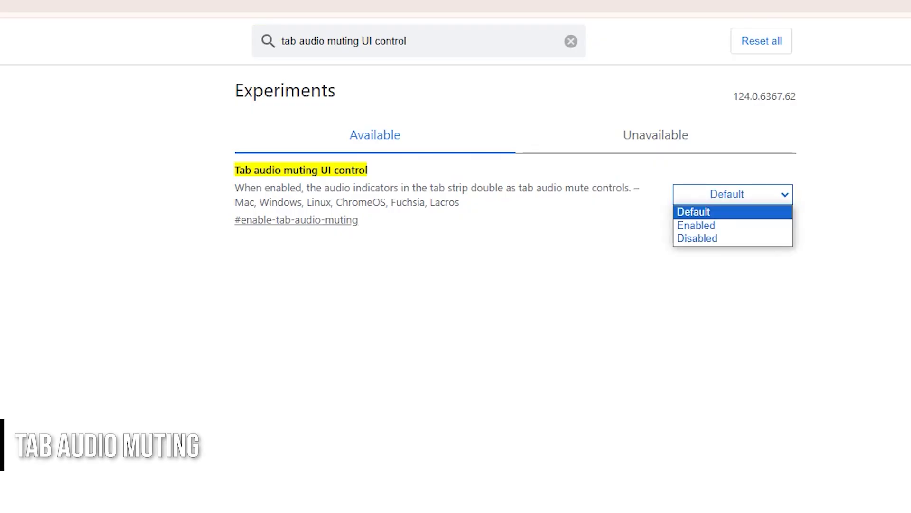
# Step: Enable Tab audio muting UI control and toggle the YouTube tab's speaker icon
pyautogui.press('Return')
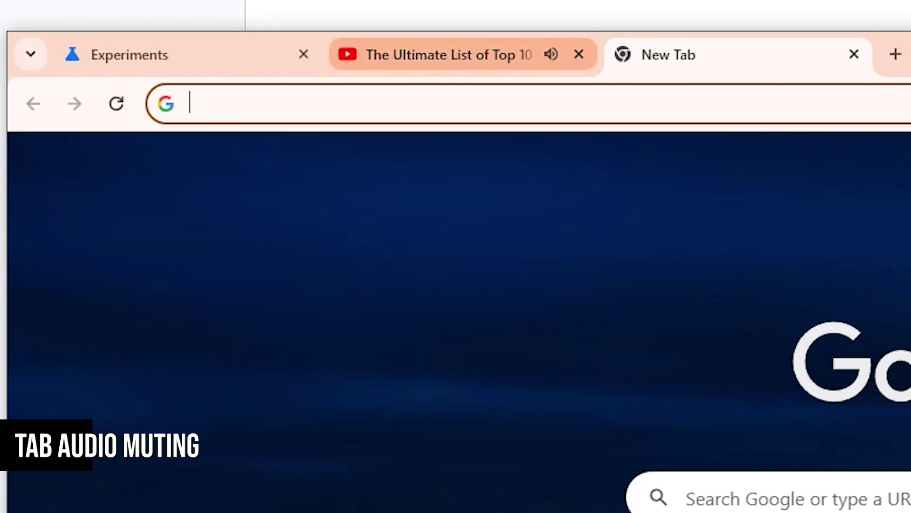
pyautogui.click(551, 54)
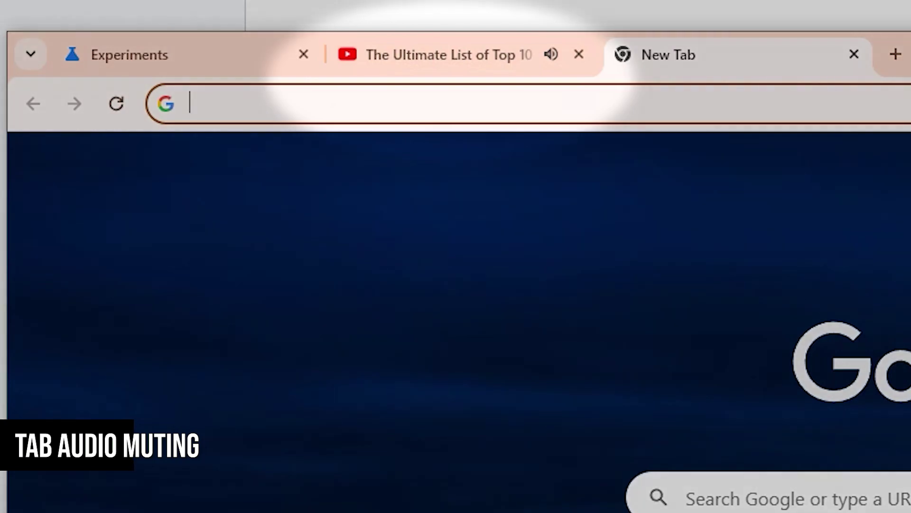
pyautogui.click(551, 54)
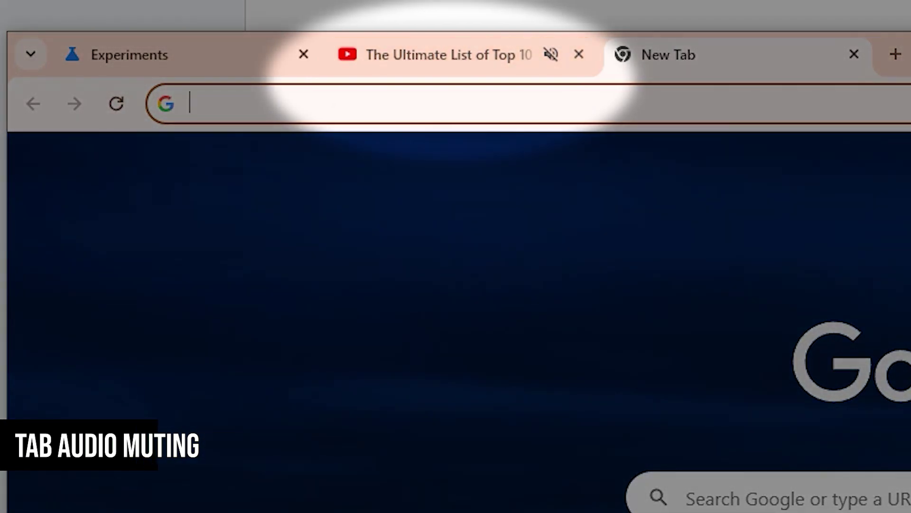
# Step: Cycle through the Experiments, YouTube and New Tab tabs, then mute the YouTube tab's audio
pyautogui.hotkey('ctrl', '1')
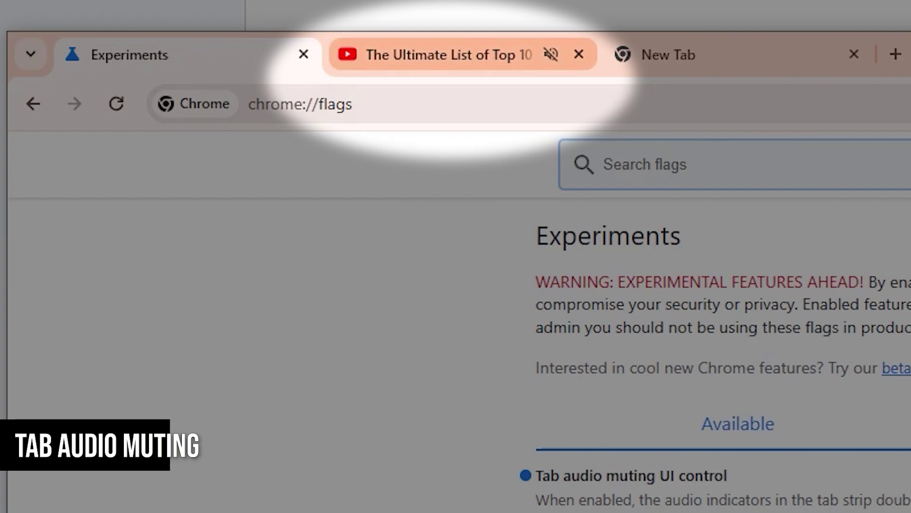
pyautogui.hotkey('ctrl', '2')
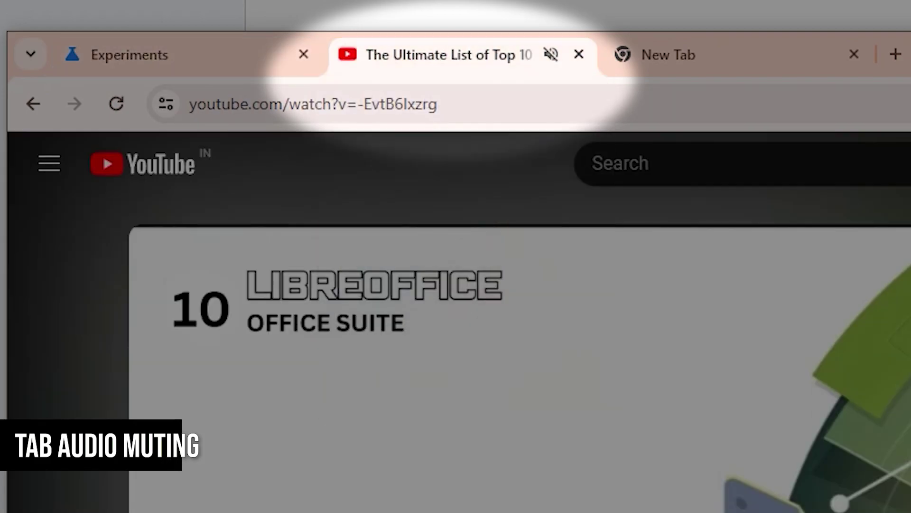
pyautogui.hotkey('ctrl', '3')
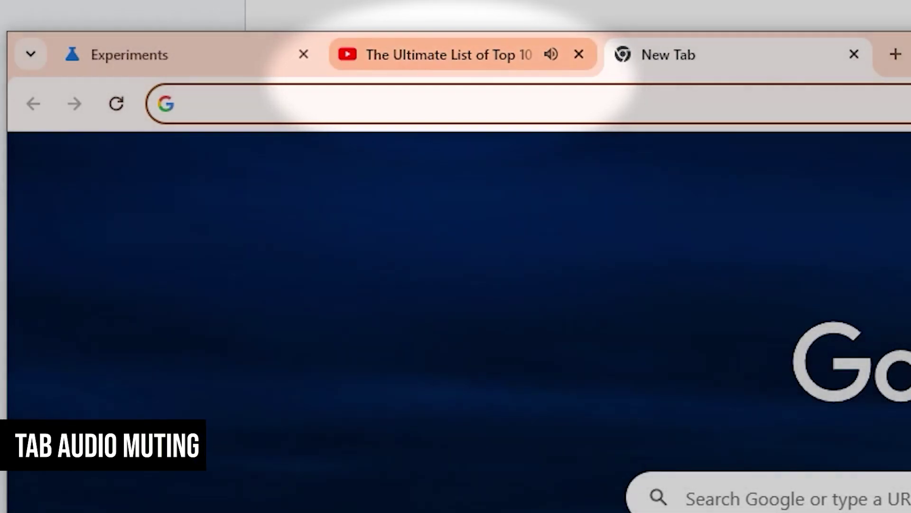
pyautogui.click(550, 54)
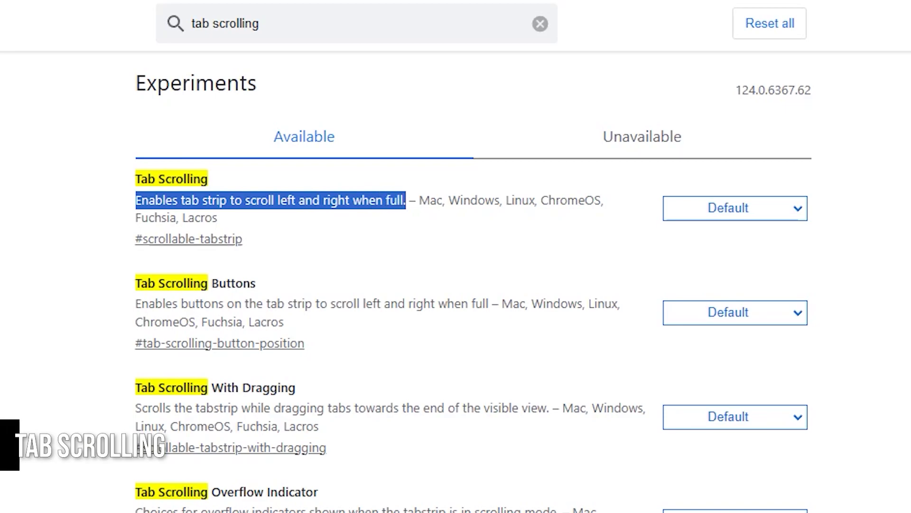
# Step: Set Tab Scrolling so tabs don't shrink, then scroll the crowded tab strip rightward
pyautogui.click(735, 208)
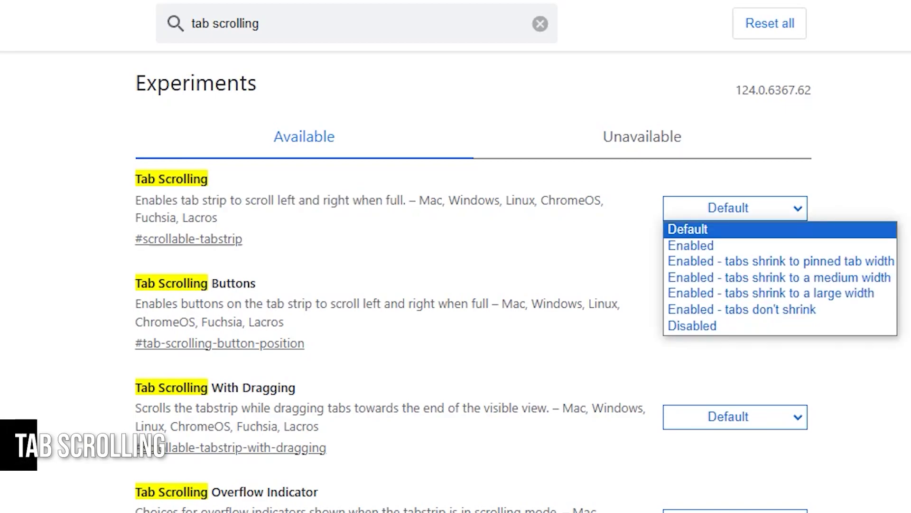
pyautogui.click(785, 87)
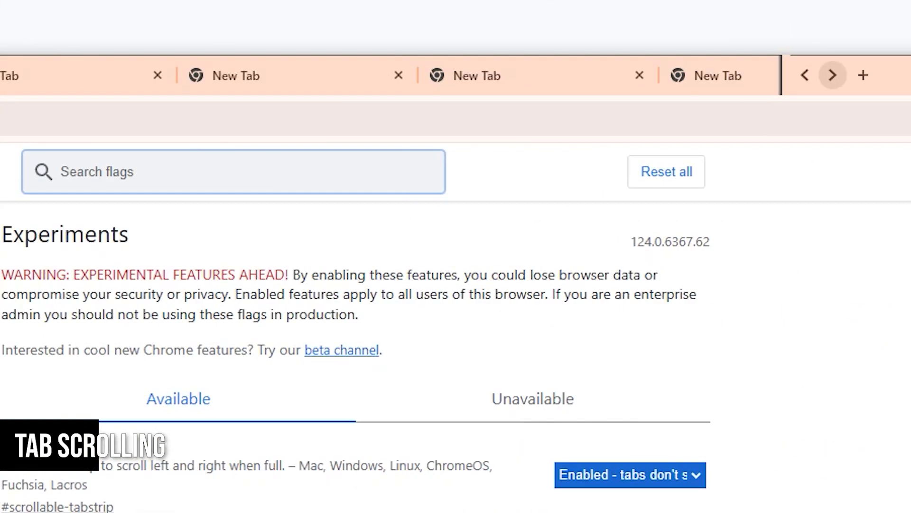
pyautogui.click(833, 75)
pyautogui.click(832, 75)
pyautogui.click(832, 75)
pyautogui.click(833, 75)
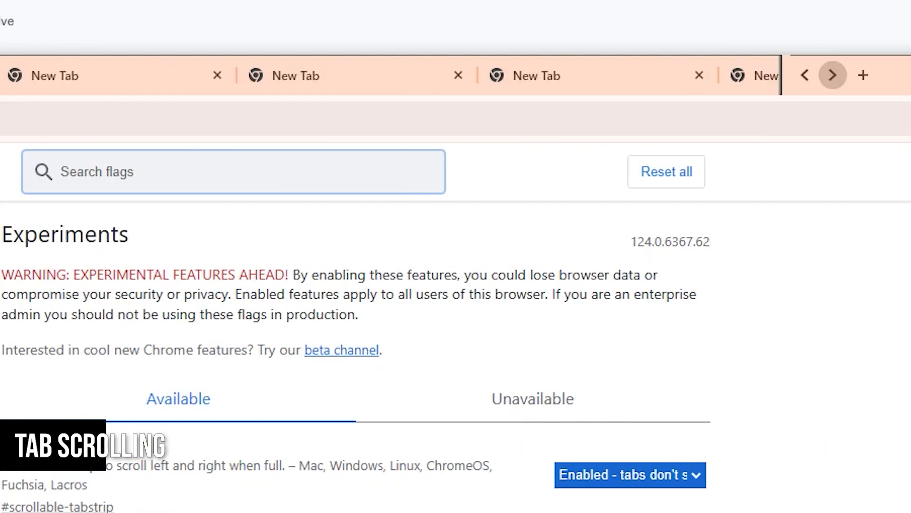
pyautogui.click(832, 75)
pyautogui.click(832, 75)
pyautogui.click(833, 75)
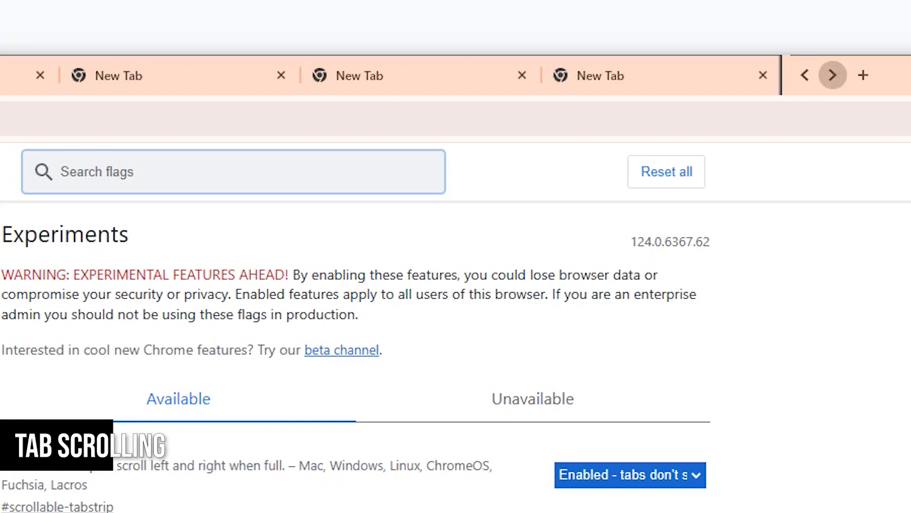
pyautogui.click(832, 75)
pyautogui.click(832, 75)
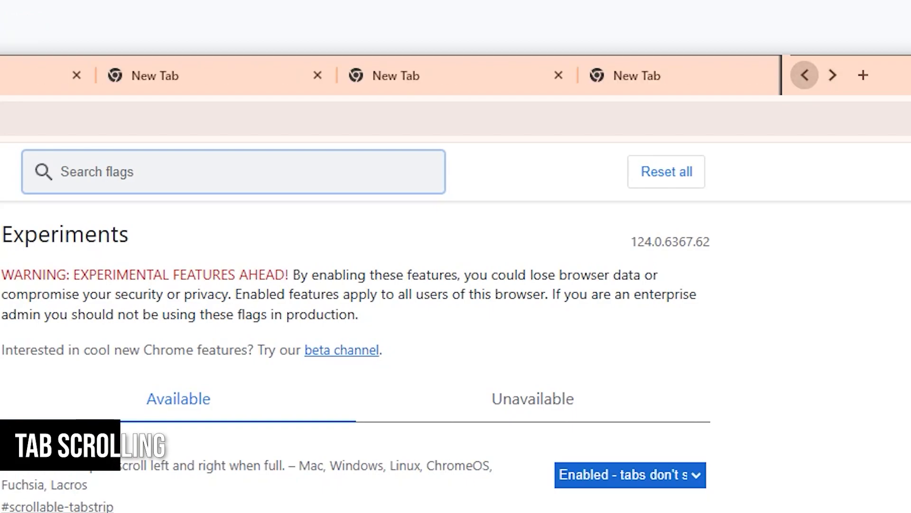
pyautogui.click(833, 75)
# Step: Change Tab Scrolling to tabs shrinking to a large width and scroll the tabs again
pyautogui.click(570, 76)
pyautogui.hotkey('ctrl', 'shift', 'Tab')
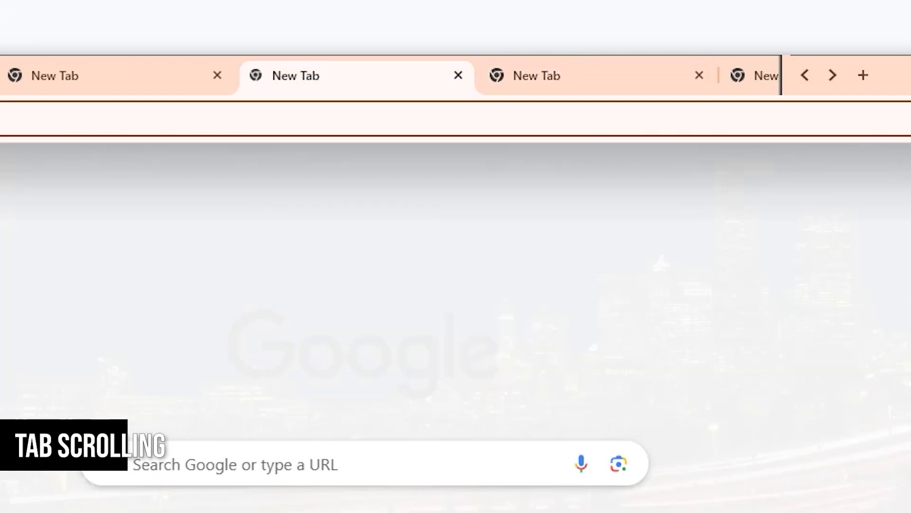
pyautogui.hotkey('ctrl', 'shift', 'Tab')
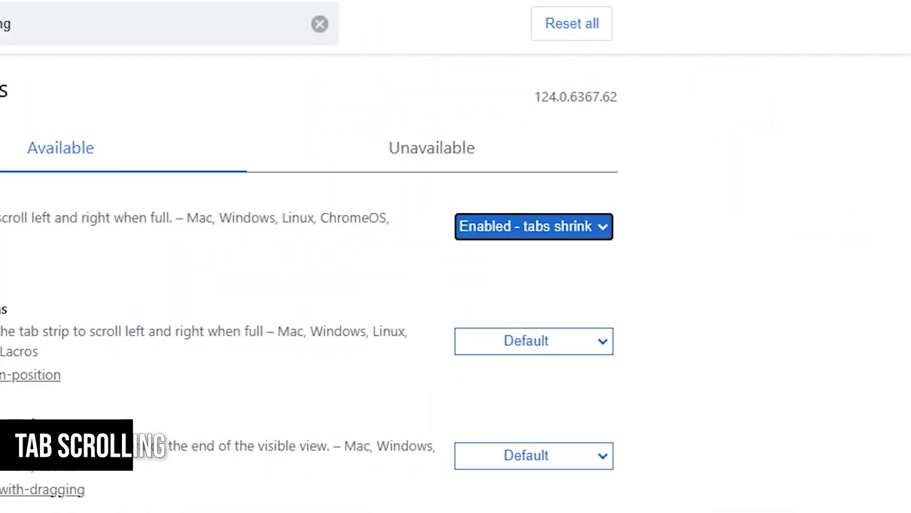
pyautogui.hotkey('alt', 'Down')
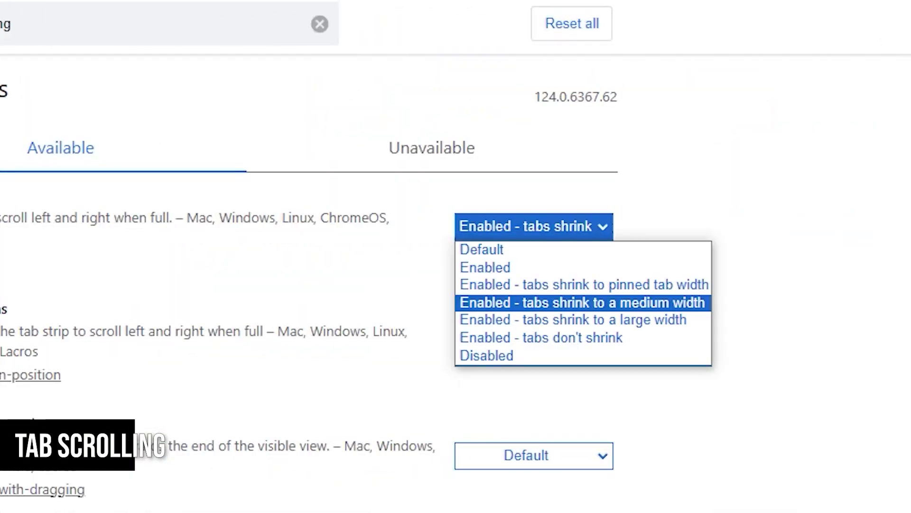
pyautogui.press('Down')
pyautogui.press('Down')
pyautogui.press('Down')
pyautogui.press('Up')
pyautogui.press('Up')
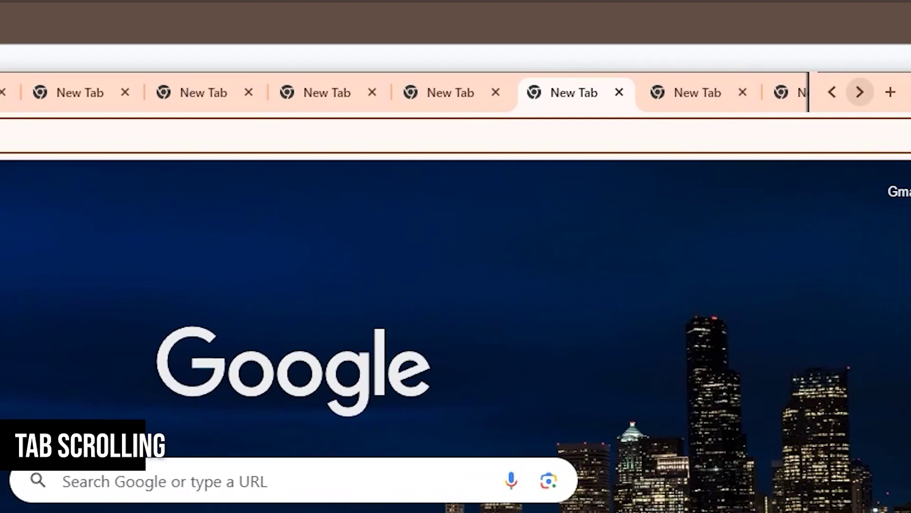
pyautogui.click(859, 91)
pyautogui.click(860, 91)
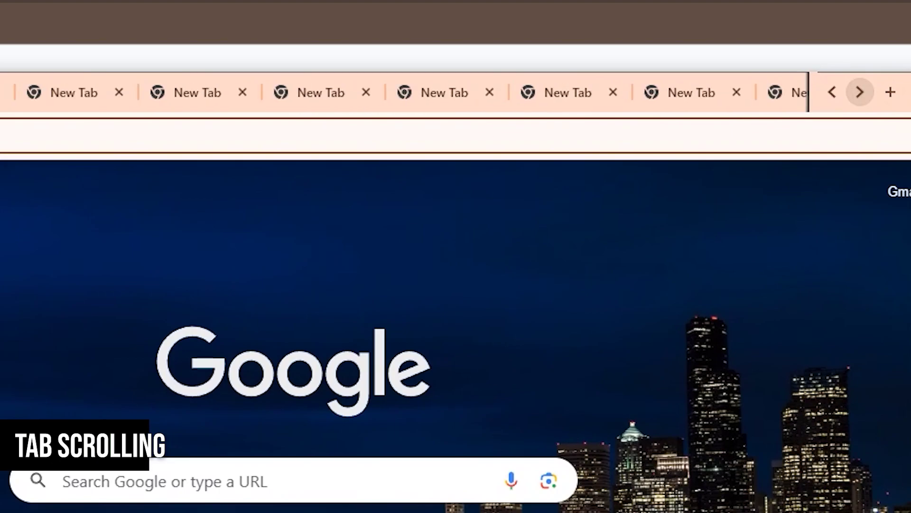
pyautogui.click(860, 92)
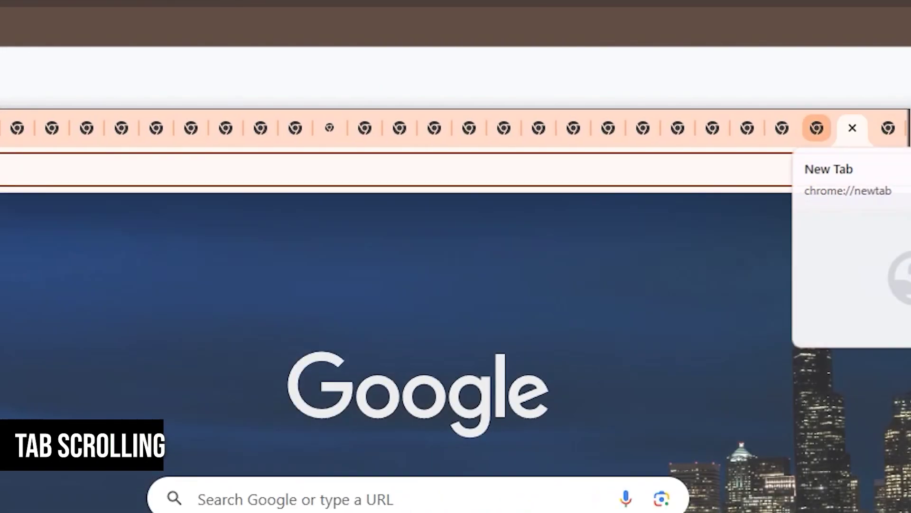
pyautogui.scroll(3, 817, 127)
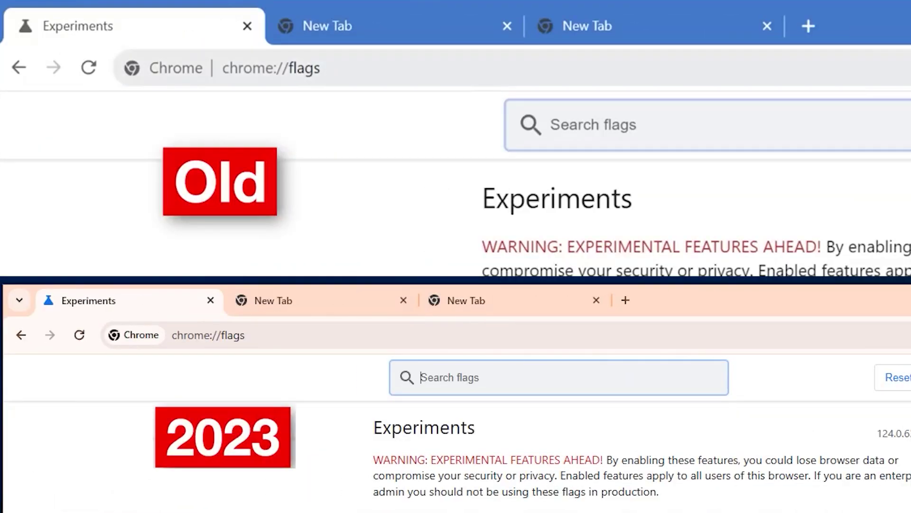
# Step: Switch across the New Tab tabs and return to the Experiments tab
pyautogui.click(620, 29)
pyautogui.click(414, 28)
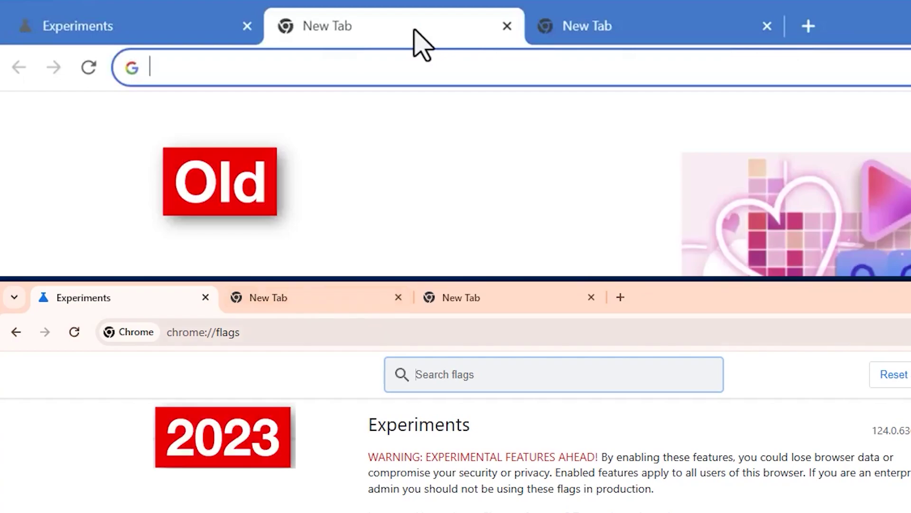
pyautogui.click(202, 31)
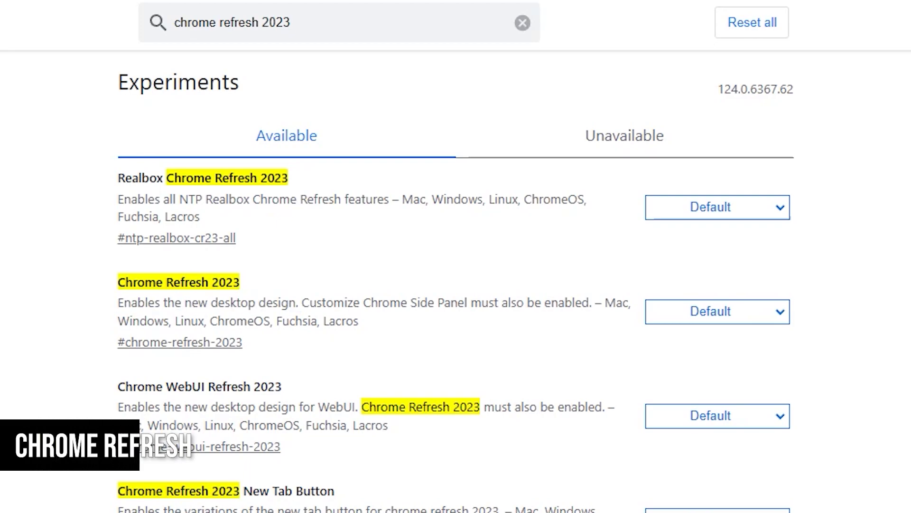
# Step: Set the Chrome Refresh 2023 flag to Enabled
pyautogui.click(717, 312)
pyautogui.click(691, 347)
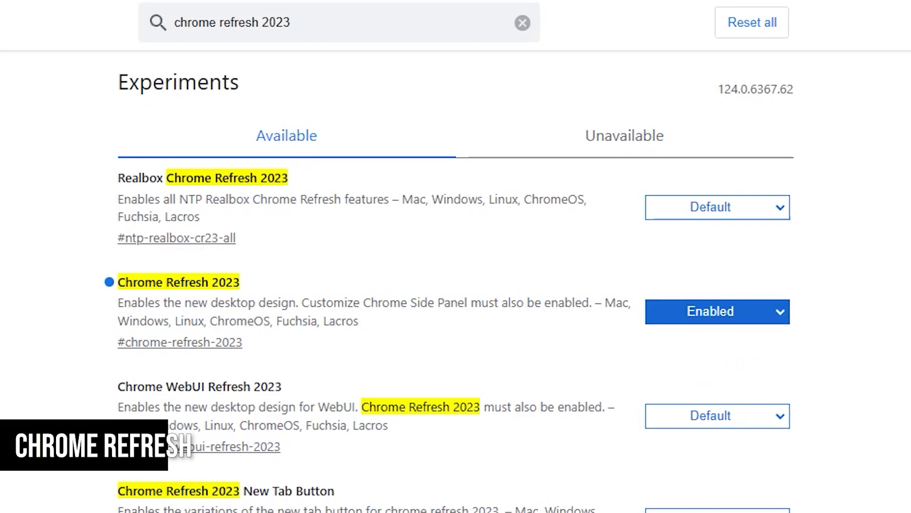
pyautogui.click(717, 312)
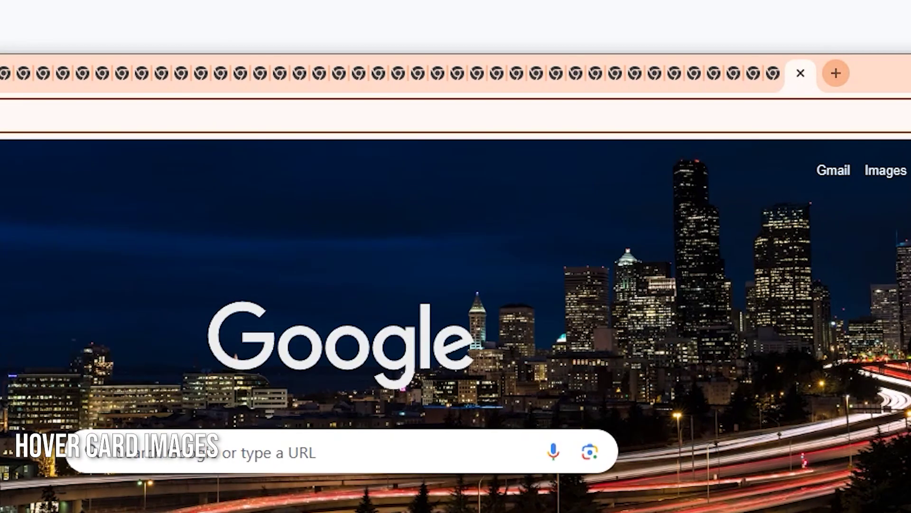
# Step: Open more new tabs and scroll down to the Tab Hover Card Images flag
pyautogui.hotkey('ctrl', 't')
pyautogui.hotkey('ctrl', 't')
pyautogui.hotkey('ctrl', 't')
pyautogui.hotkey('ctrl', 't')
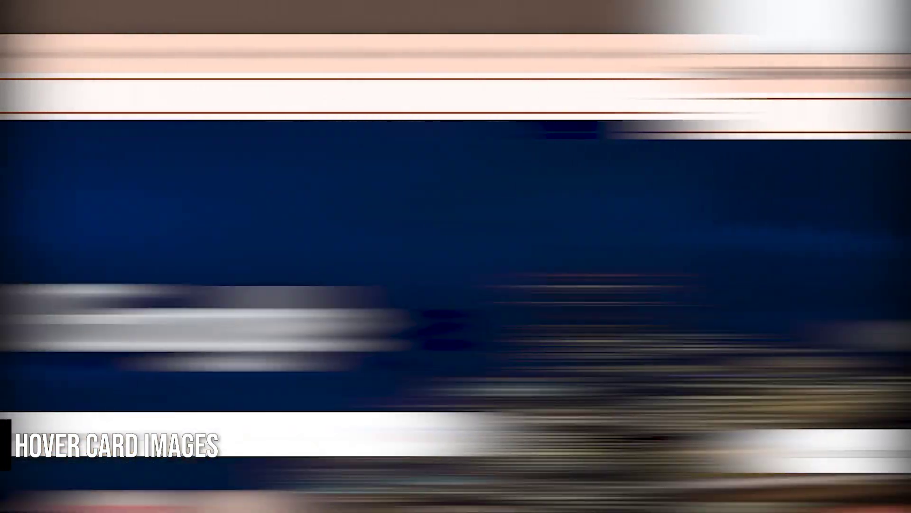
pyautogui.hscroll(5, 456, 53)
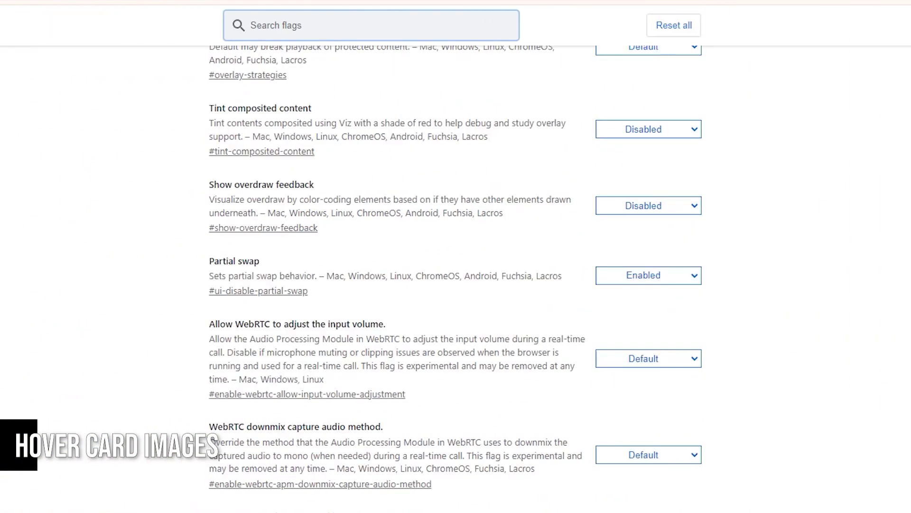
pyautogui.scroll(-8, 456, 265)
pyautogui.scroll(-15, 456, 266)
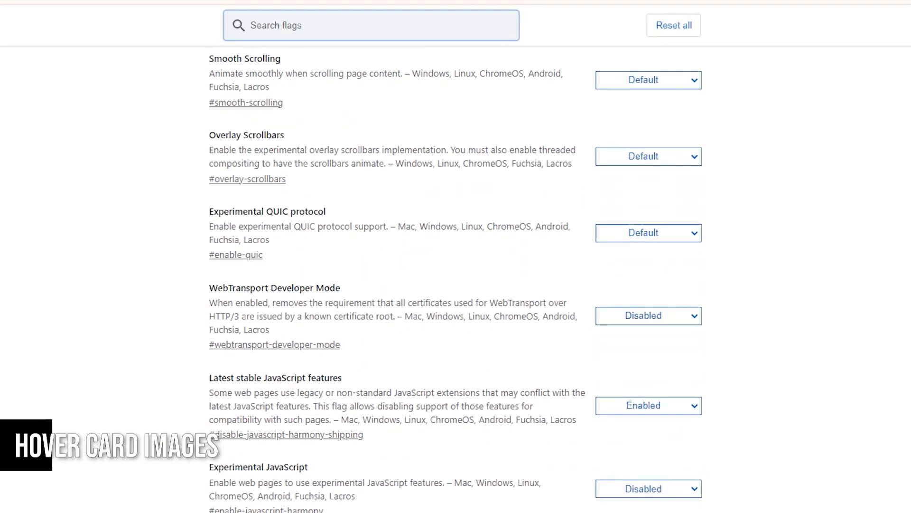
pyautogui.scroll(-7, 456, 265)
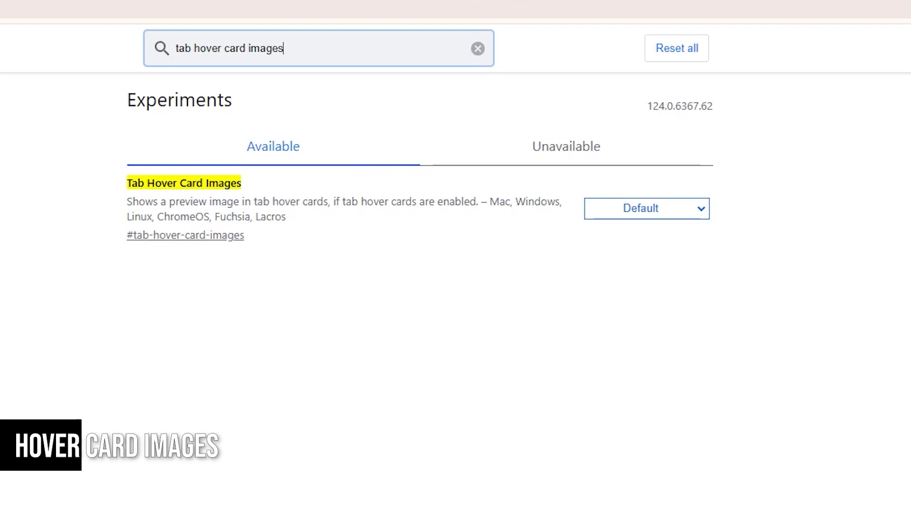
# Step: Highlight the Tab Hover Card Images description and set the flag to Enabled
pyautogui.moveTo(153, 201); pyautogui.dragTo(242, 201)
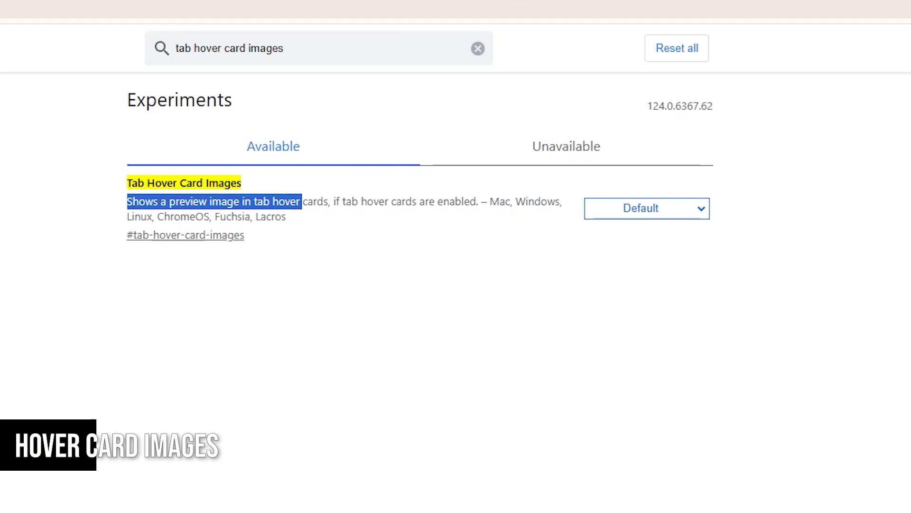
pyautogui.moveTo(302, 201); pyautogui.dragTo(437, 201)
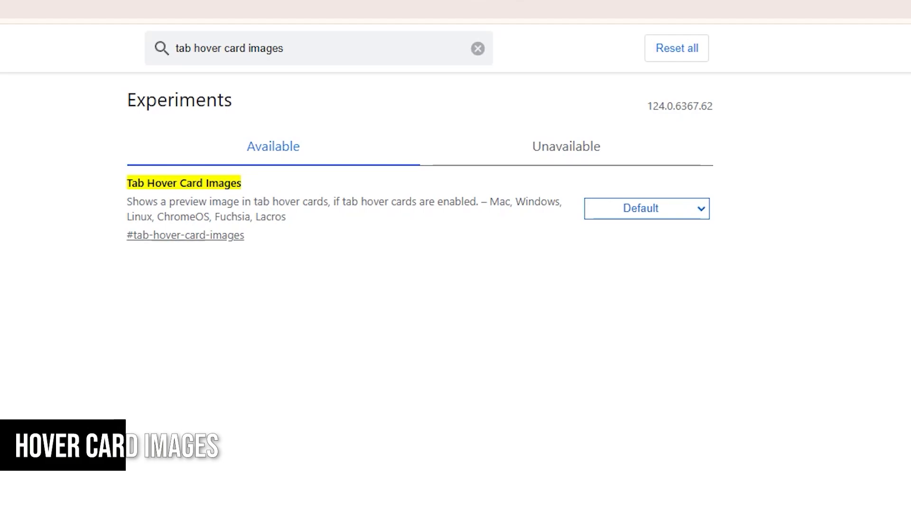
pyautogui.hotkey('alt', 'Down')
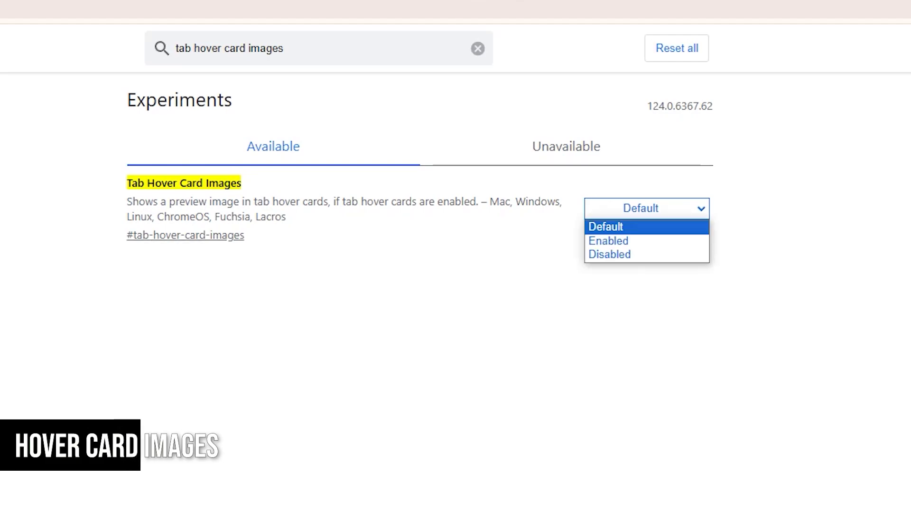
pyautogui.press('Down')
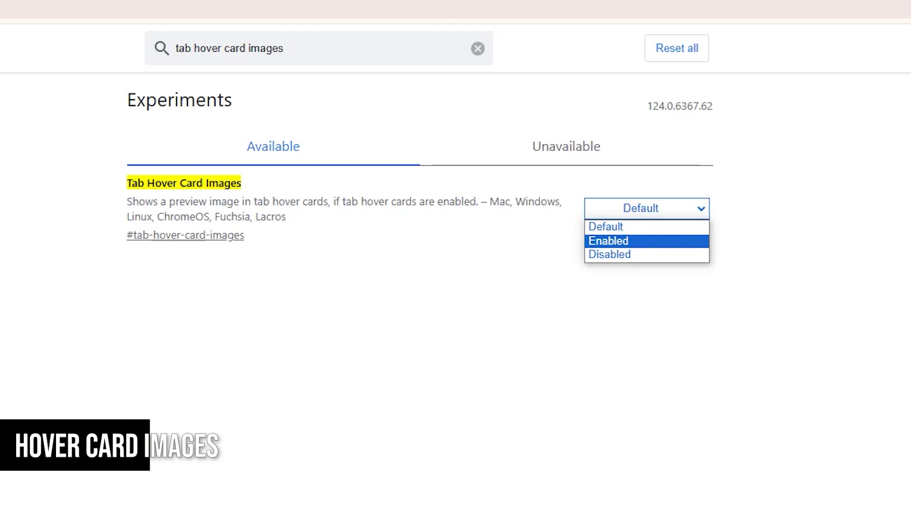
pyautogui.press('Return')
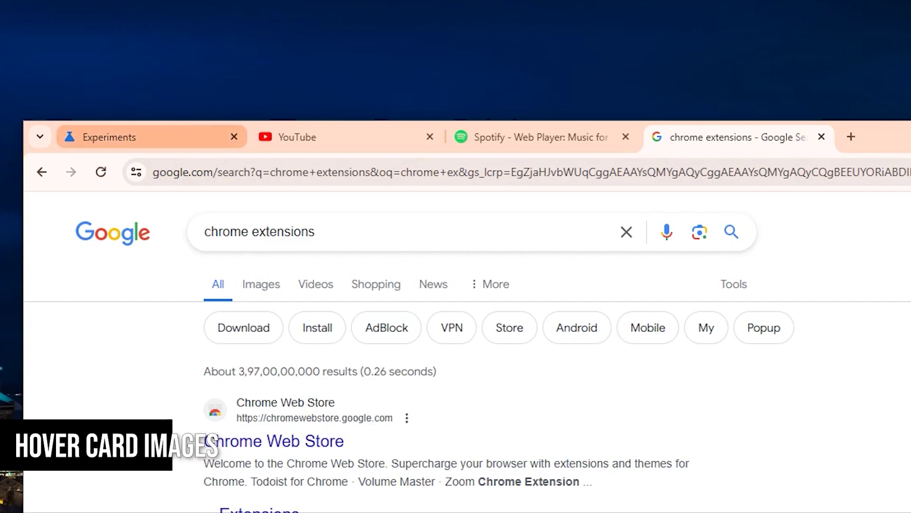
pyautogui.moveTo(142, 137)
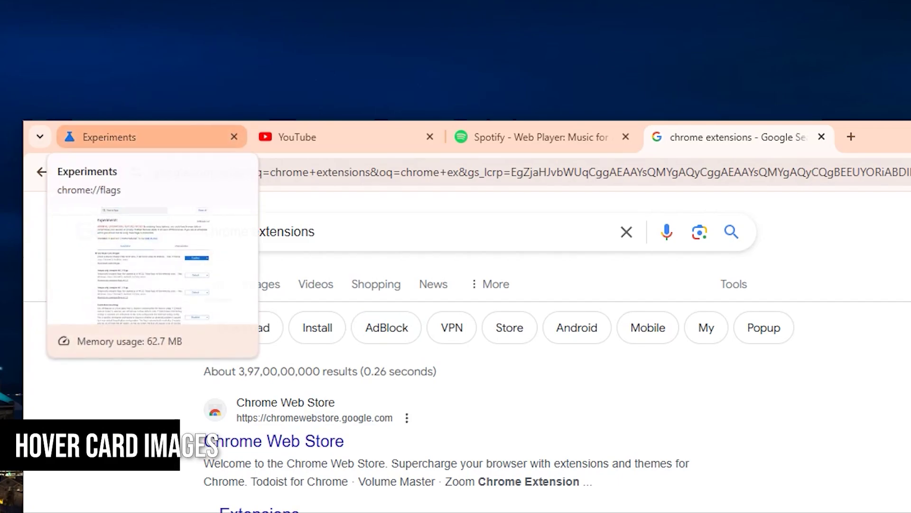
pyautogui.moveTo(332, 137)
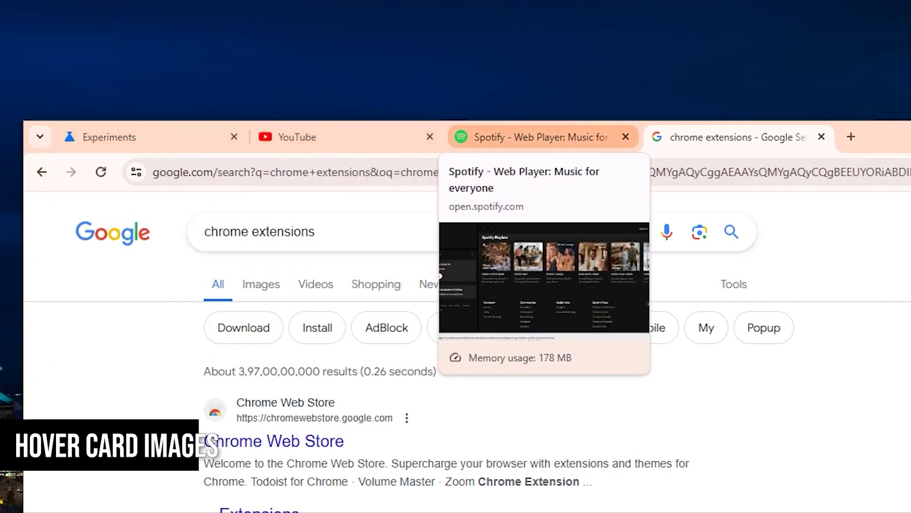
pyautogui.moveTo(731, 137)
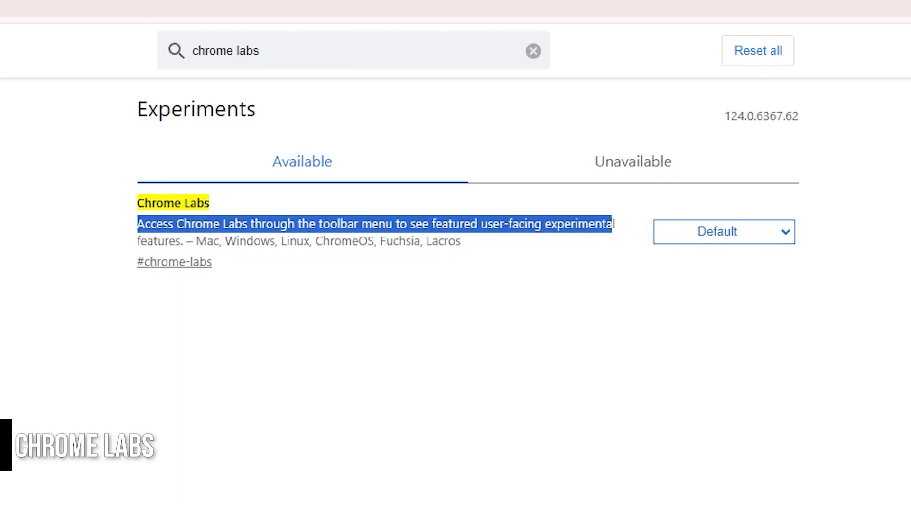
# Step: Choose 'Enabled use this one!' for the Chrome Labs flag
pyautogui.click(725, 231)
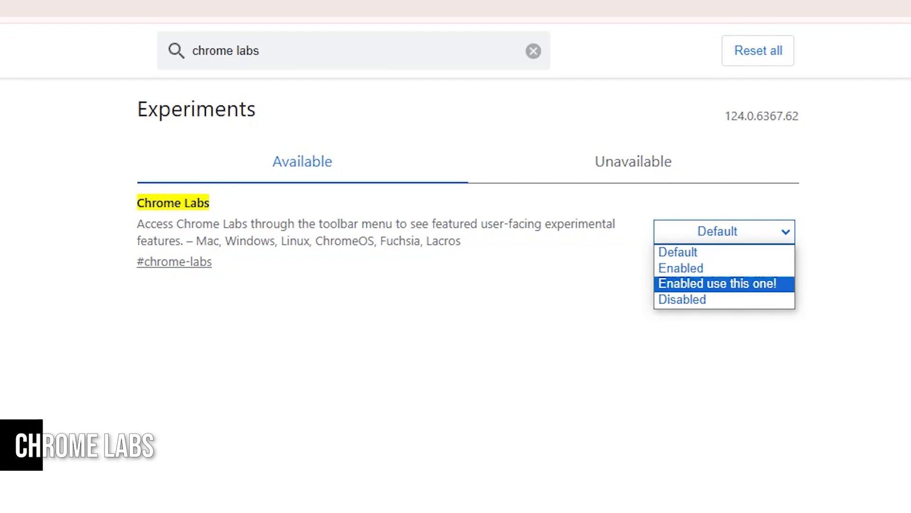
pyautogui.click(718, 283)
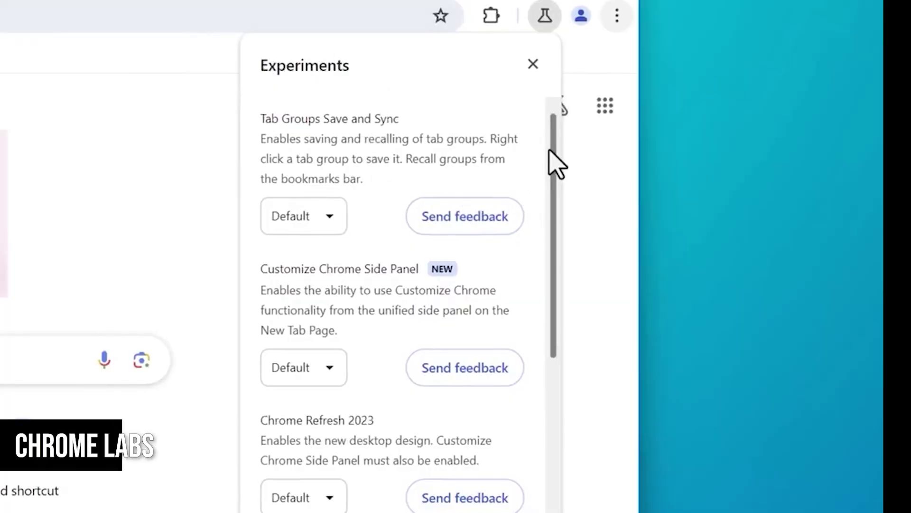
# Step: In Chrome Labs, leave Tab Groups Save and Sync at Default and expand Customize Chrome Side Panel's choices
pyautogui.moveTo(549, 151)
pyautogui.mouseDown()
pyautogui.moveTo(548, 162)
pyautogui.moveTo(546, 150)
pyautogui.mouseUp()
pyautogui.click(339, 214)
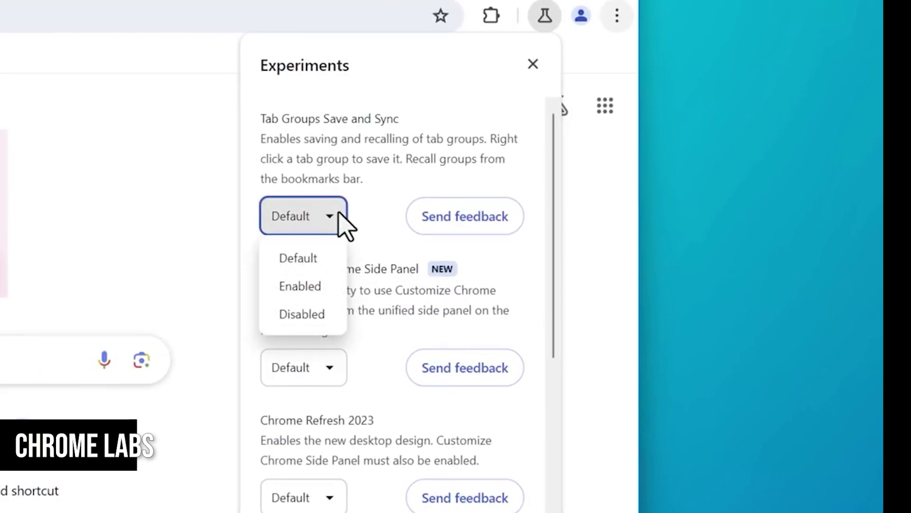
pyautogui.click(341, 218)
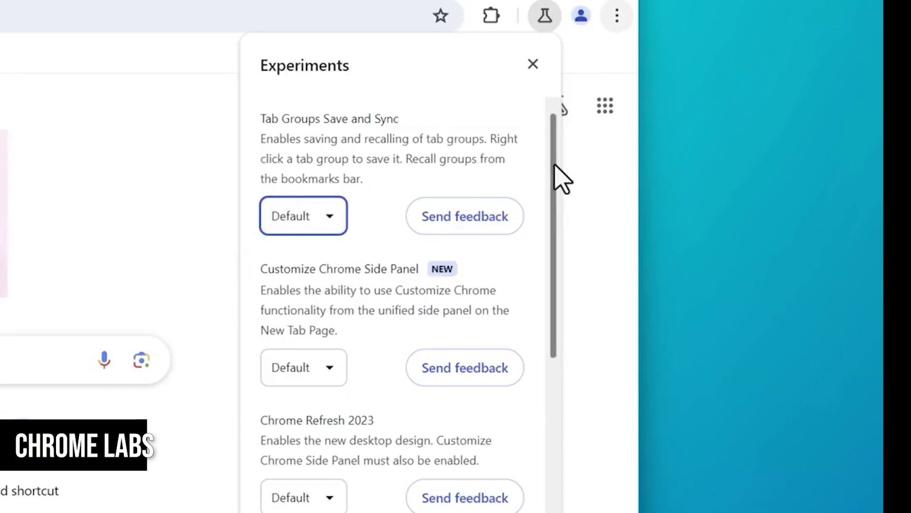
pyautogui.moveTo(557, 179); pyautogui.dragTo(564, 255)
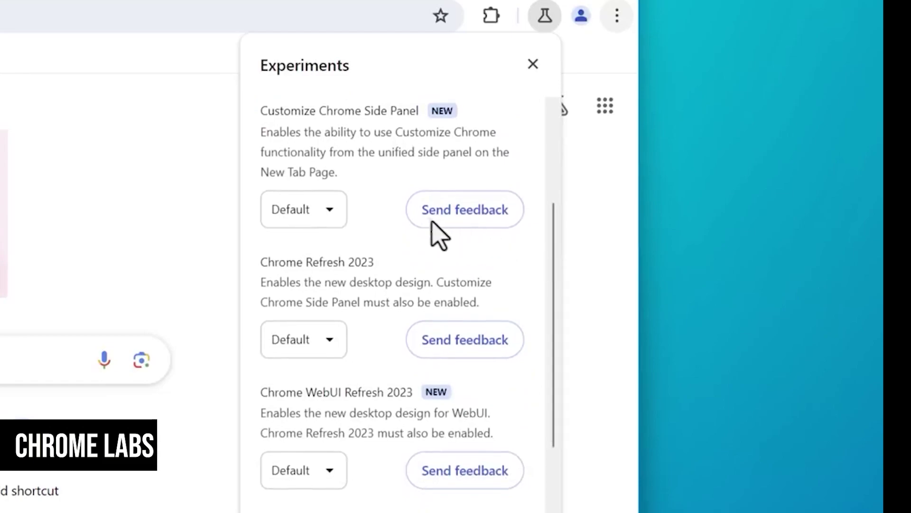
pyautogui.click(333, 209)
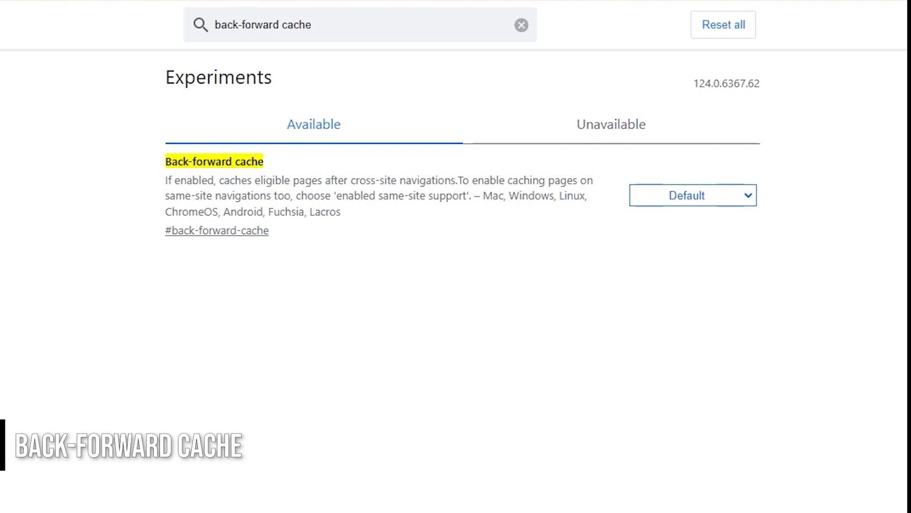
# Step: Set the Back-forward cache flag to Enabled
pyautogui.hotkey('alt', 'Down')
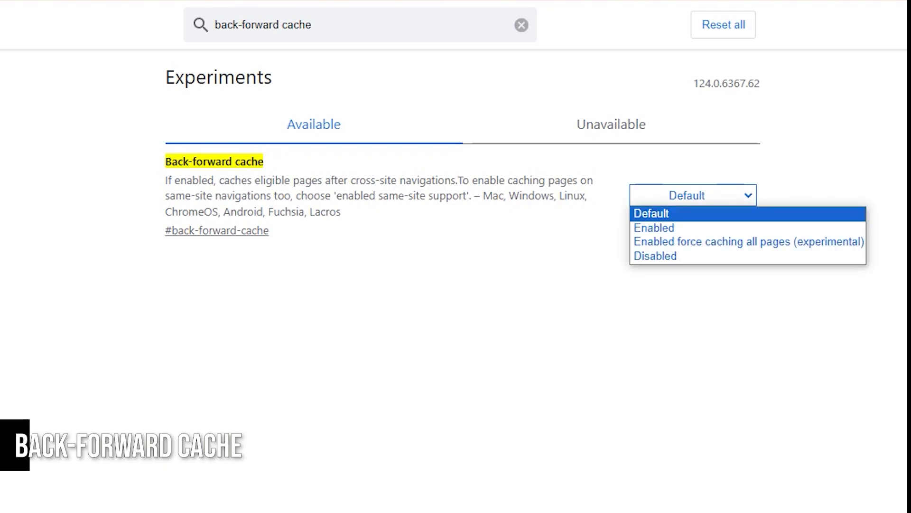
pyautogui.press('Down')
pyautogui.press('Return')
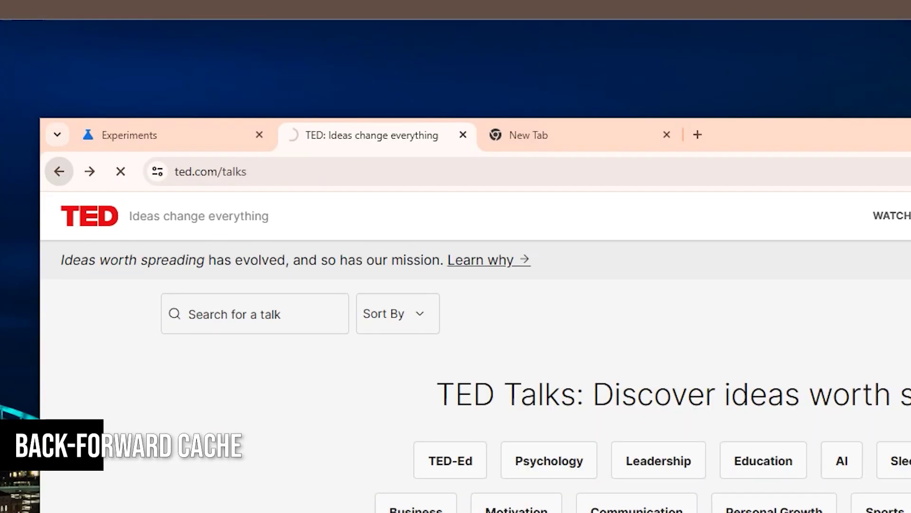
# Step: Go back seven pages from TED talks to the wikipedia.org portal page
pyautogui.click(59, 172)
pyautogui.click(59, 172)
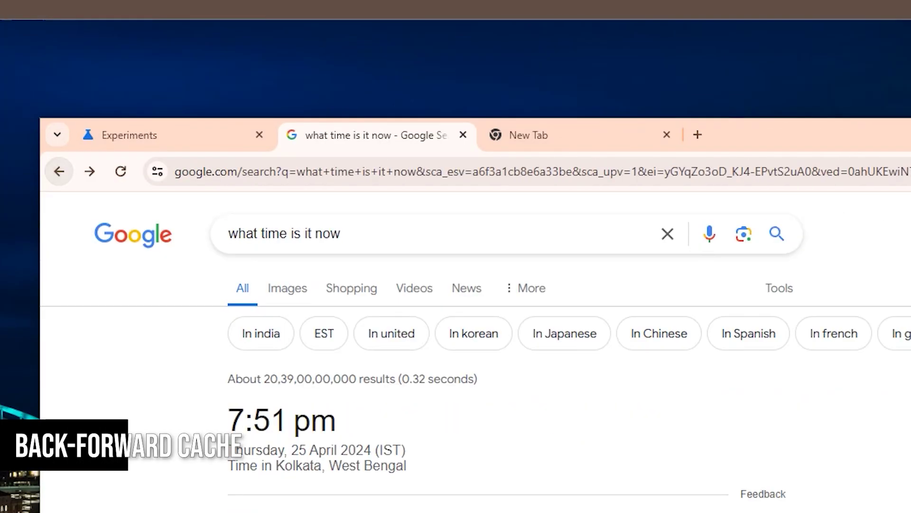
pyautogui.click(59, 172)
pyautogui.click(59, 171)
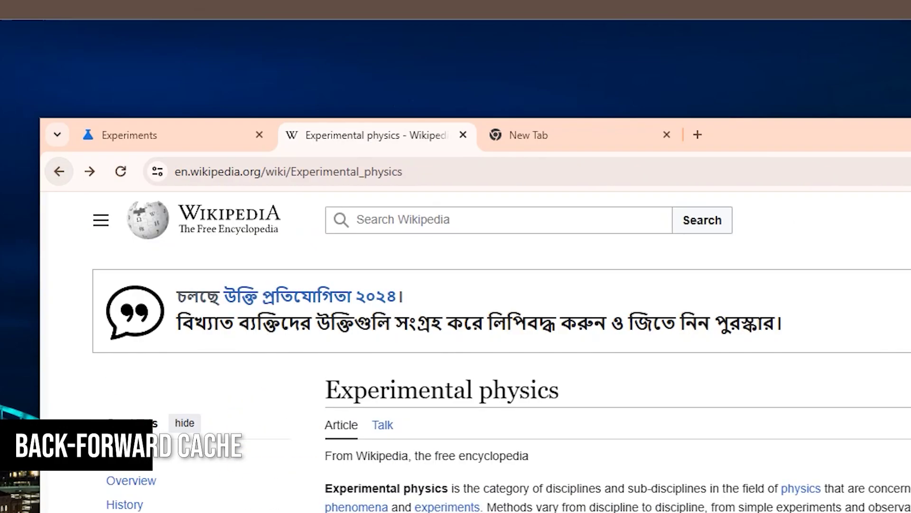
pyautogui.click(59, 172)
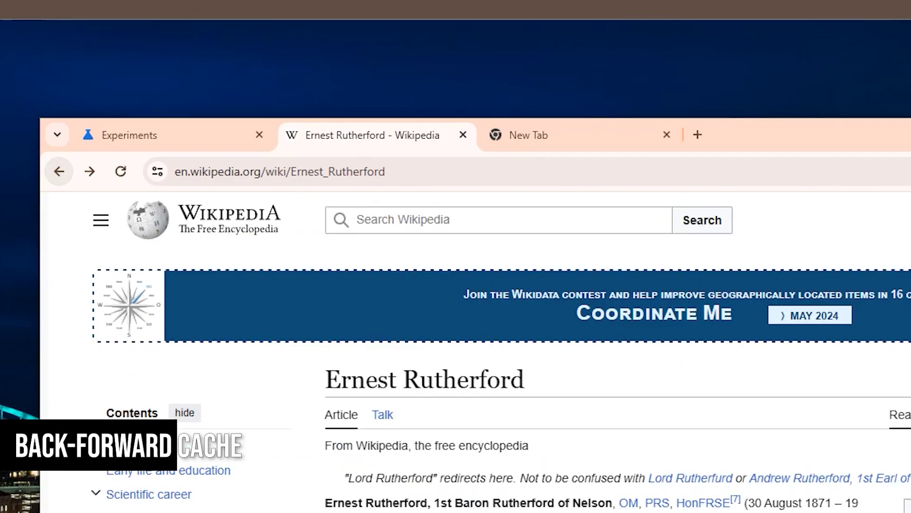
pyautogui.click(58, 171)
pyautogui.click(59, 171)
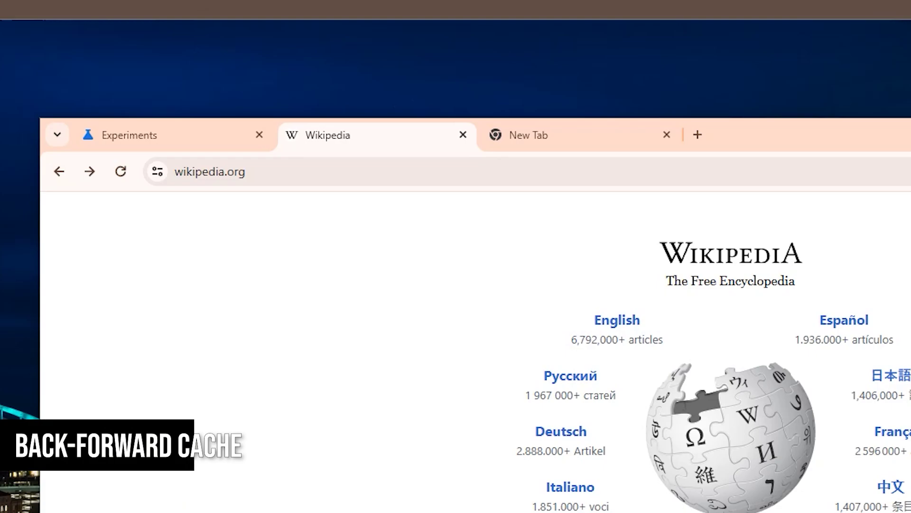
# Step: Go forward seven pages from the Carbon article to the ted talks results
pyautogui.click(89, 171)
pyautogui.click(90, 171)
pyautogui.click(89, 171)
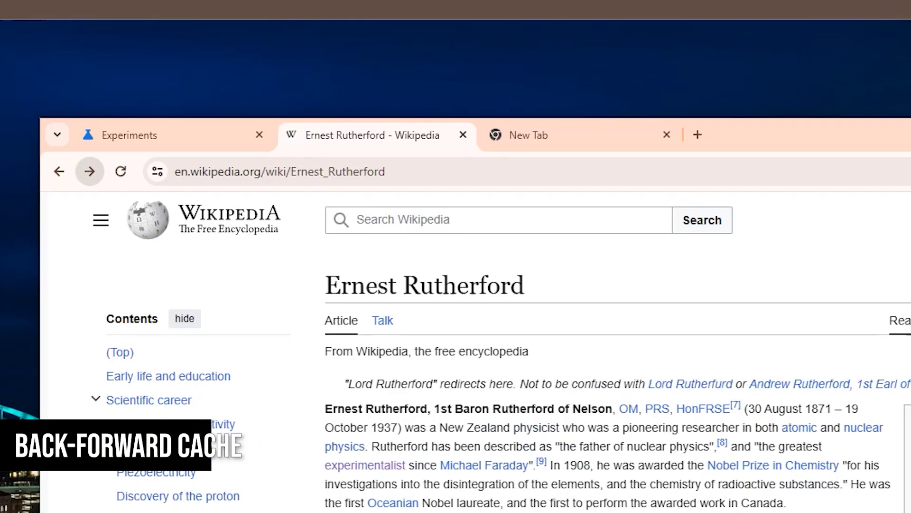
pyautogui.click(89, 171)
pyautogui.click(89, 171)
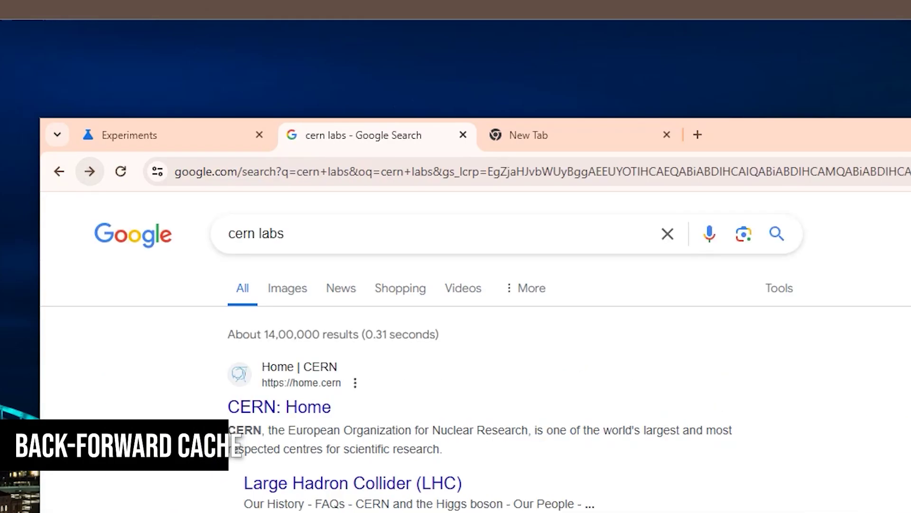
pyautogui.click(89, 172)
pyautogui.click(89, 171)
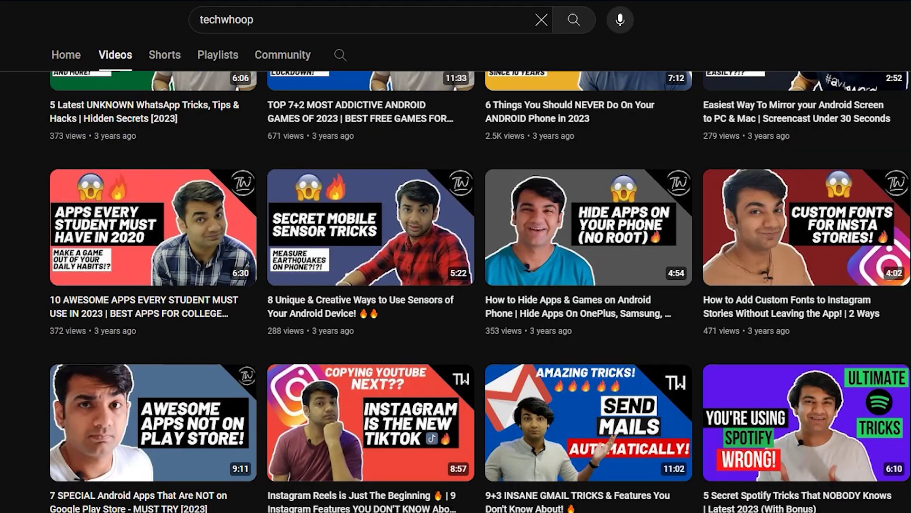
# Step: Scroll up through the TechWhoop Videos grid until the channel banner and subscribed header appear
pyautogui.scroll(20, 479, 289)
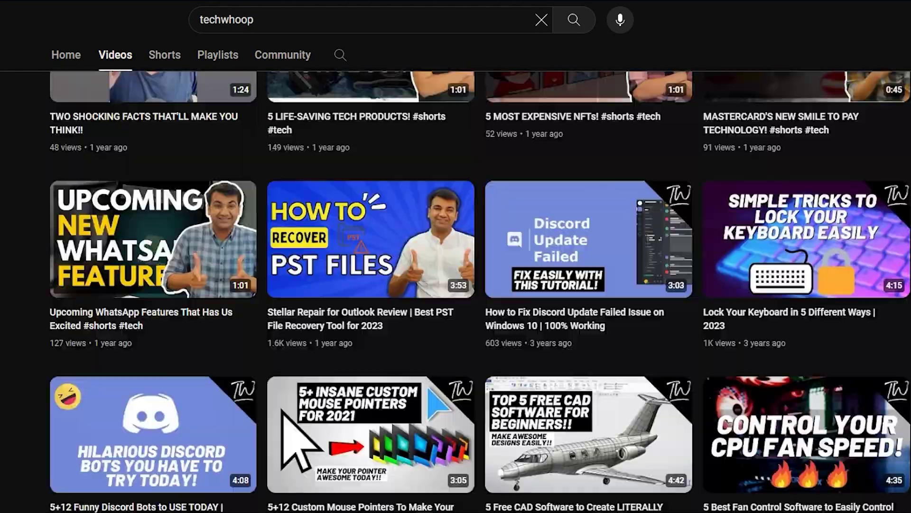
pyautogui.scroll(20, 480, 290)
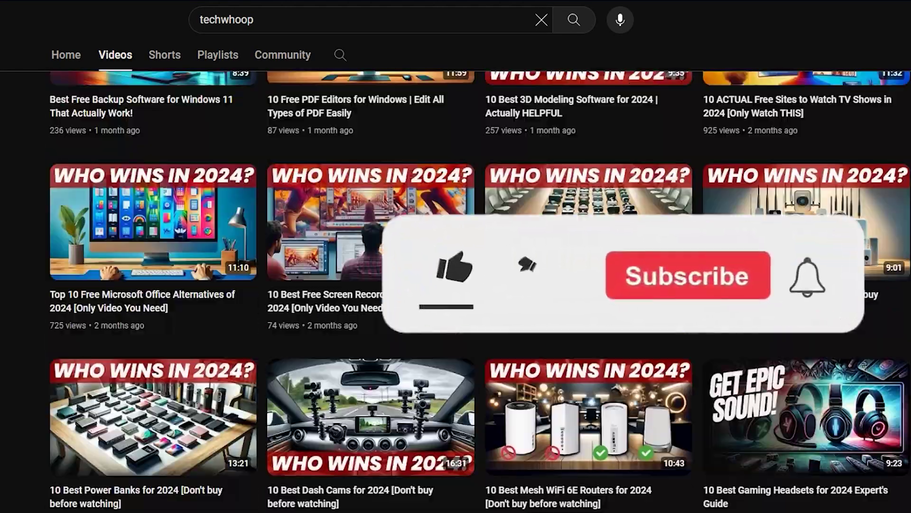
pyautogui.scroll(10, 479, 290)
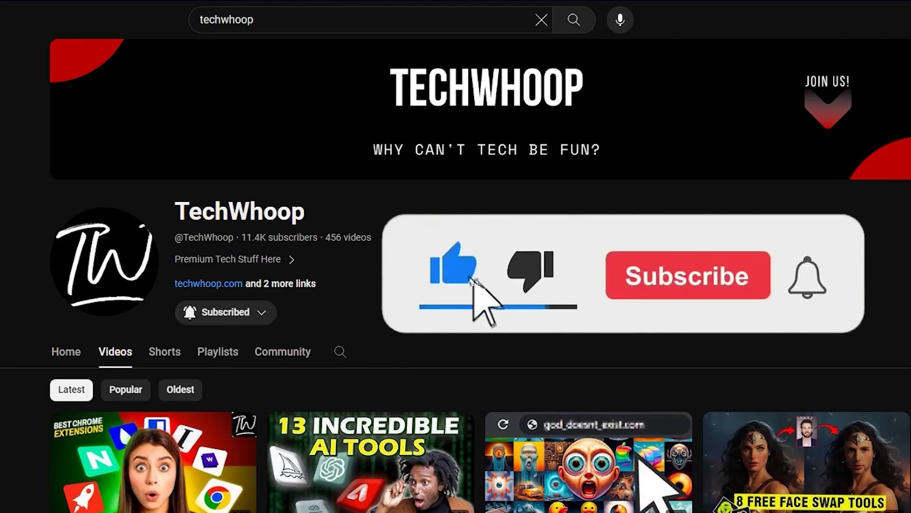